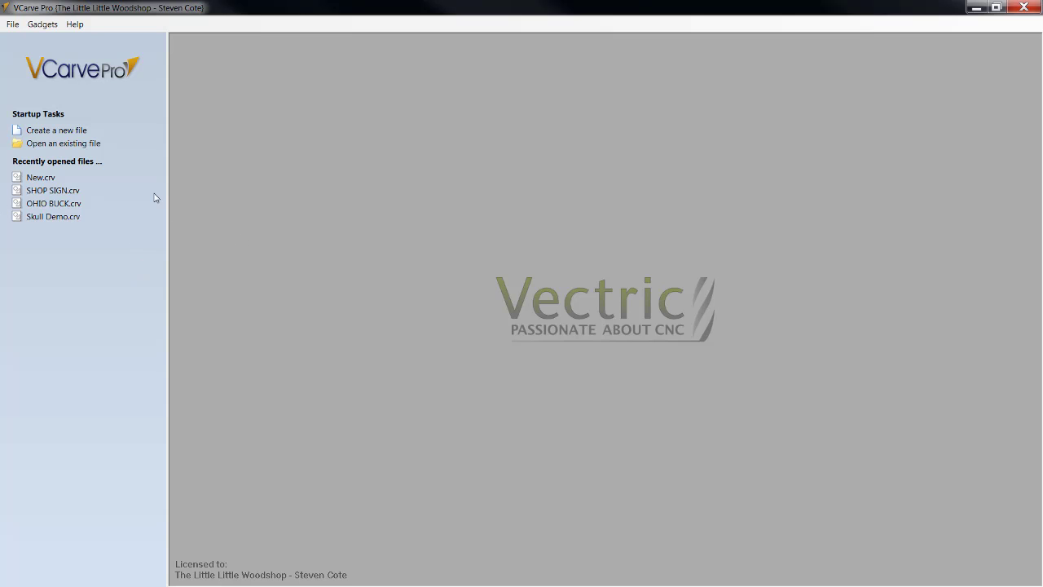
Step: Start a new job and accept the 16 × 5.5 × 1 inch material size
click(72, 131)
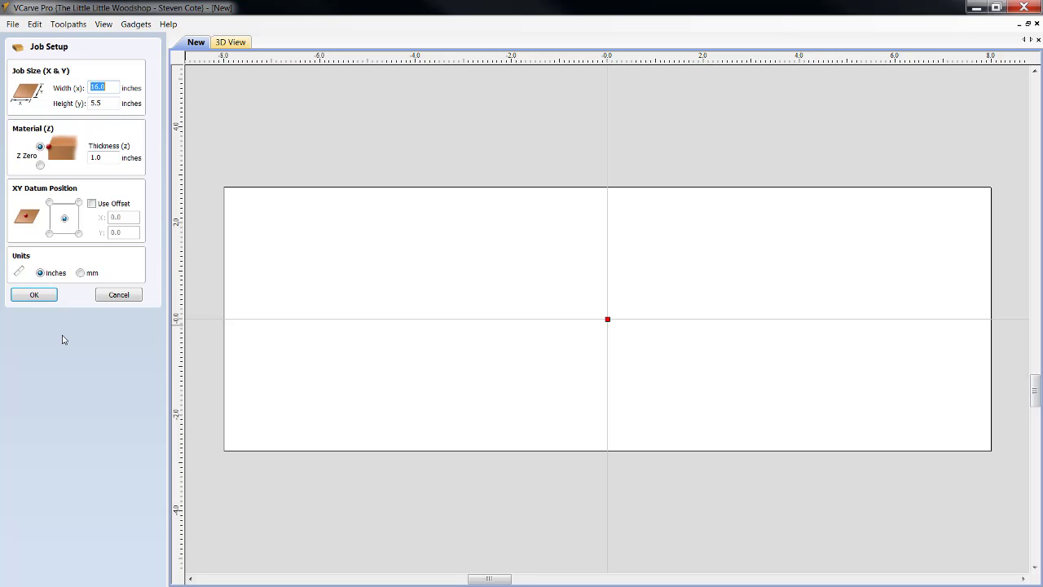
click(32, 296)
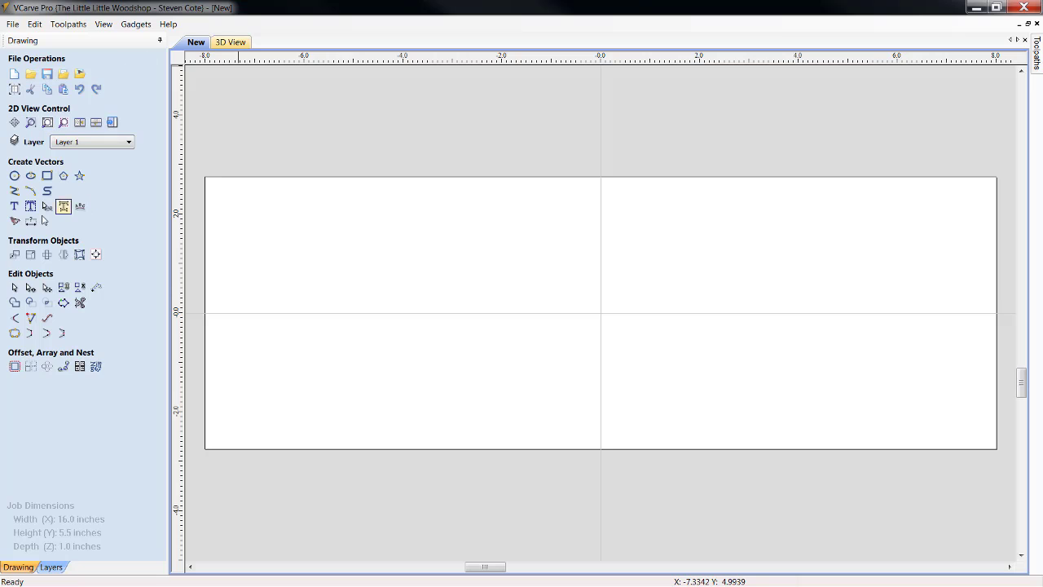
Step: Add the text OFFICE in bold, 3.75 inches high, onto the job
click(15, 207)
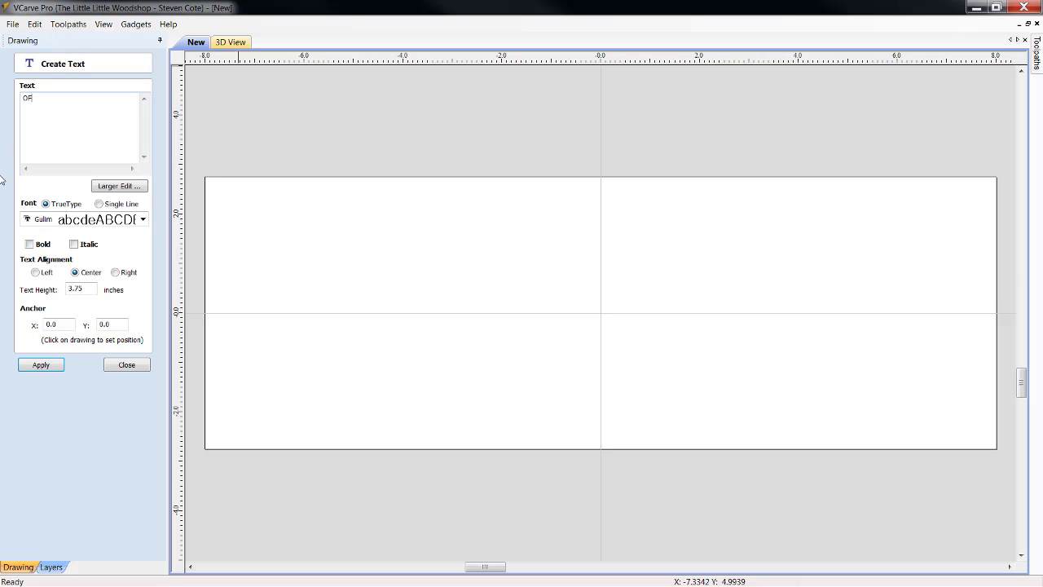
text(ICE)
click(30, 244)
click(42, 365)
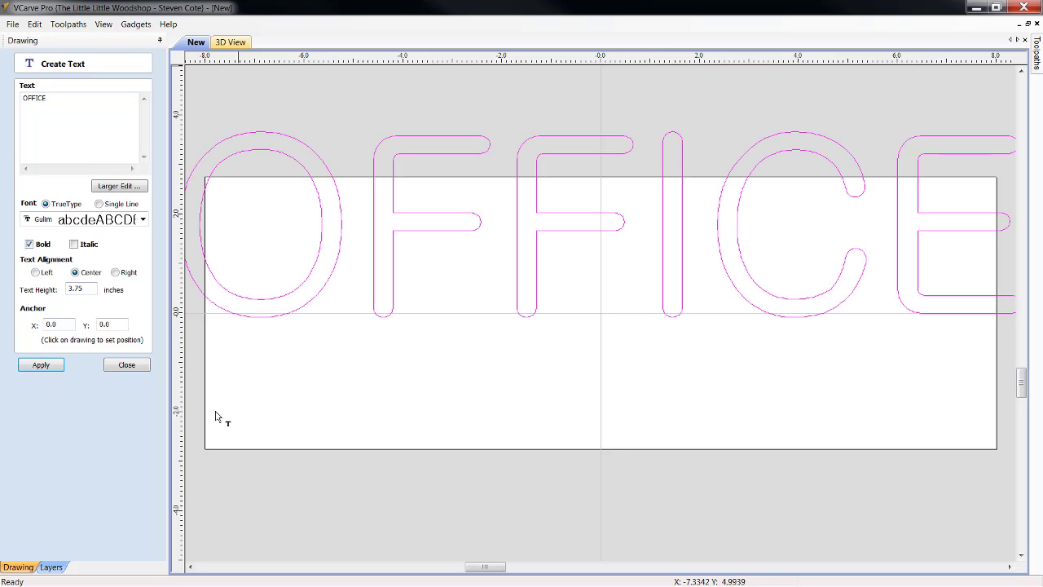
click(142, 374)
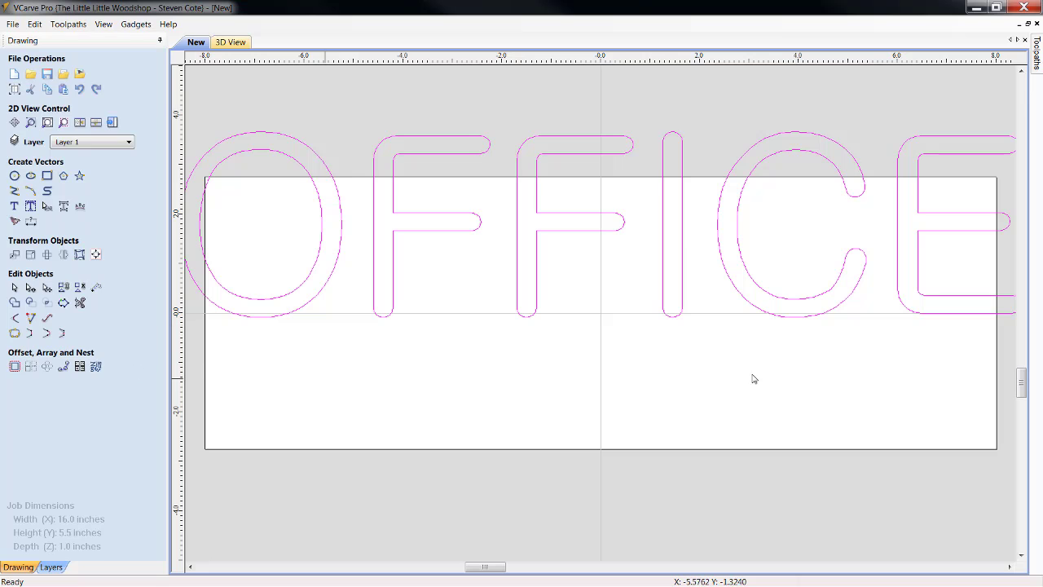
Step: Change the job width to 18 inches, keeping 5.5 × 1.0 inch
scroll(752, 408, down, 2)
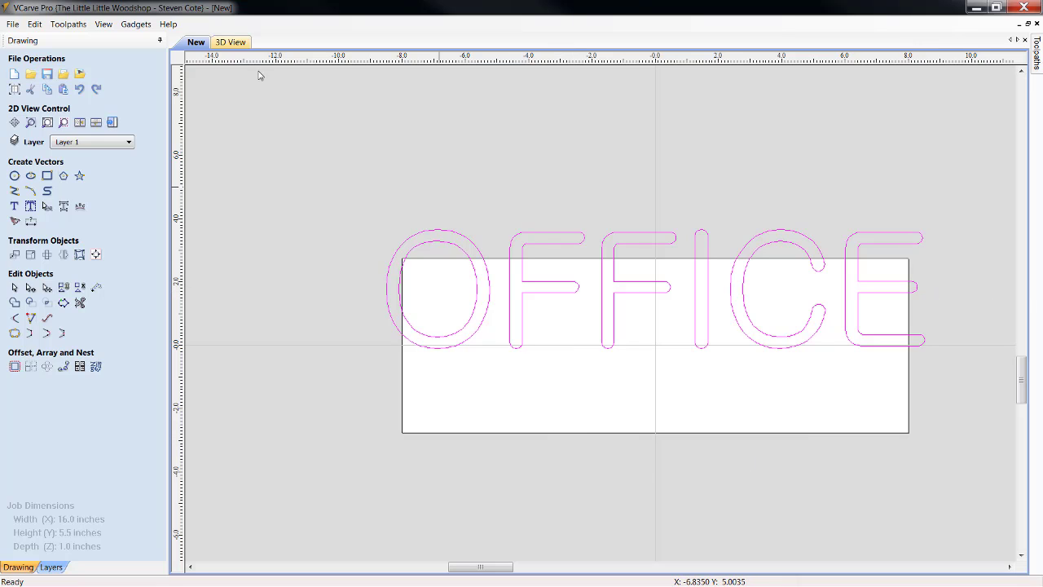
click(13, 91)
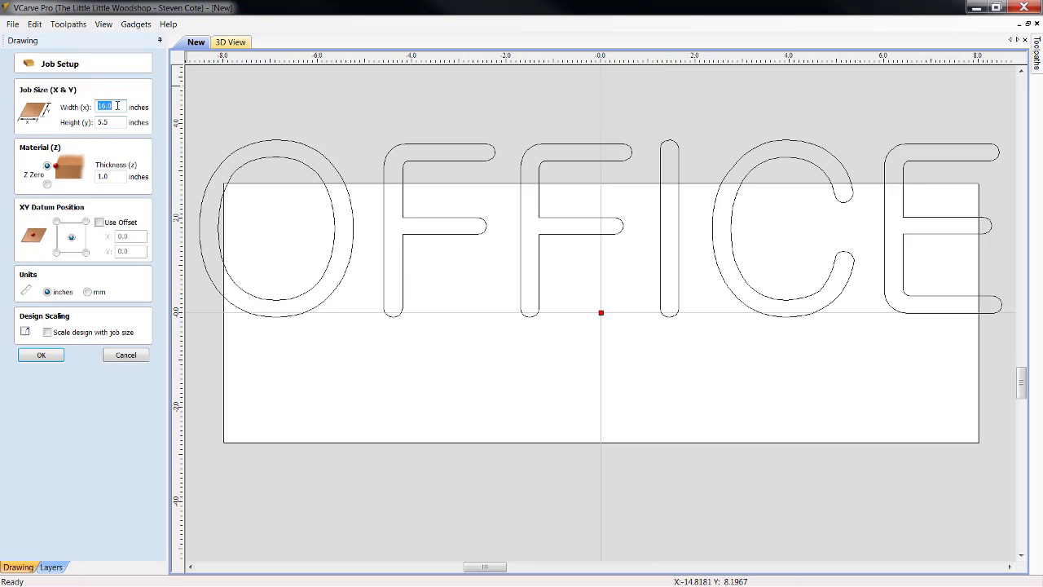
text(18)
key(Return)
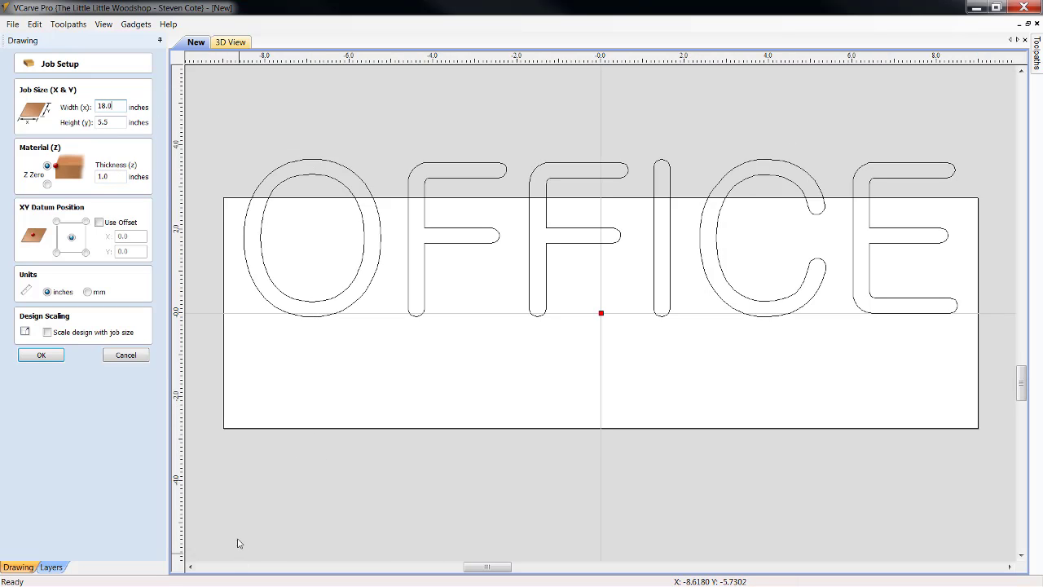
click(52, 359)
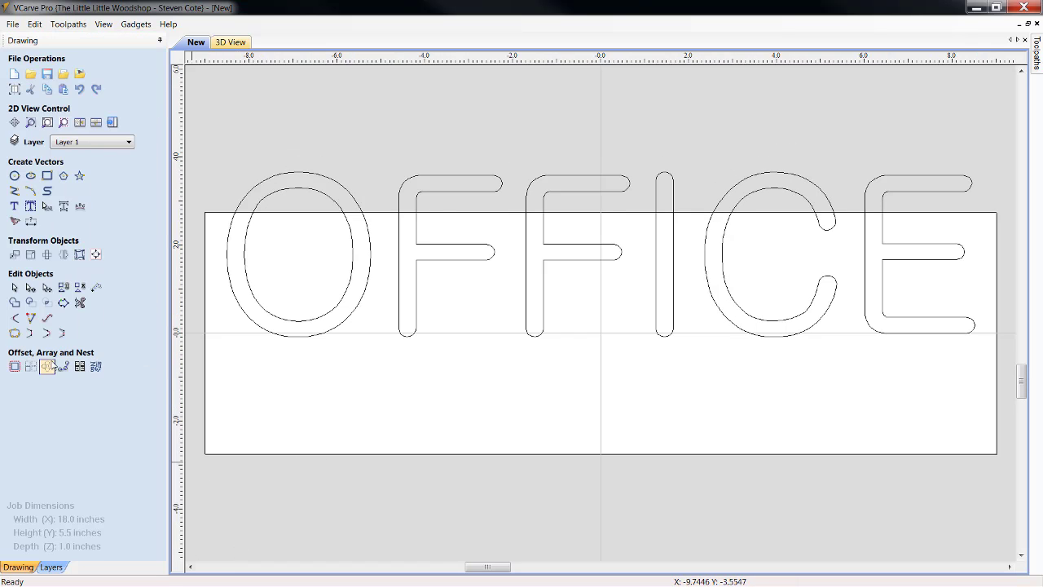
Step: Select the OFFICE letters and center them on the material with Align to Material
click(592, 261)
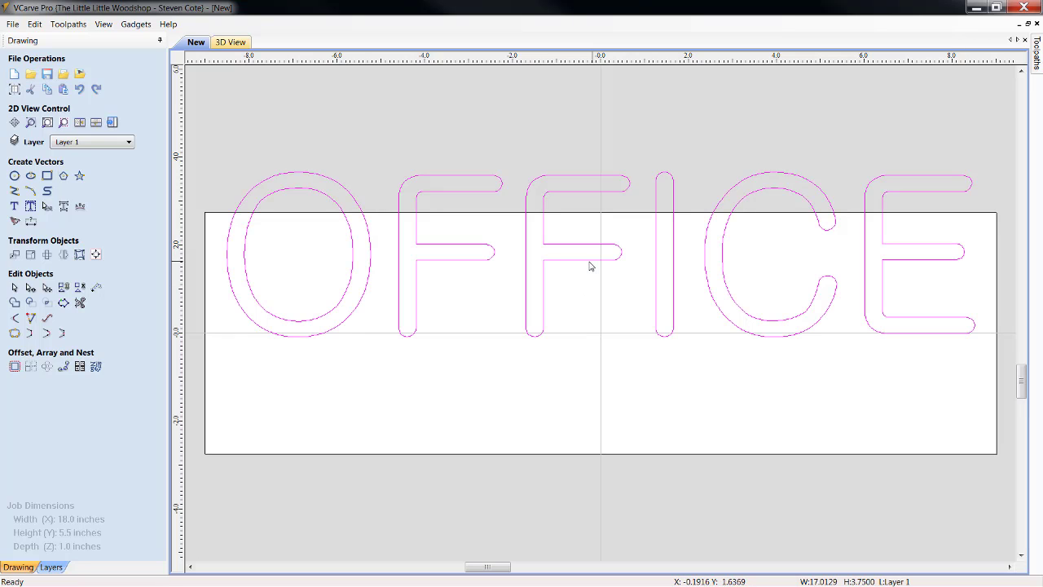
click(95, 255)
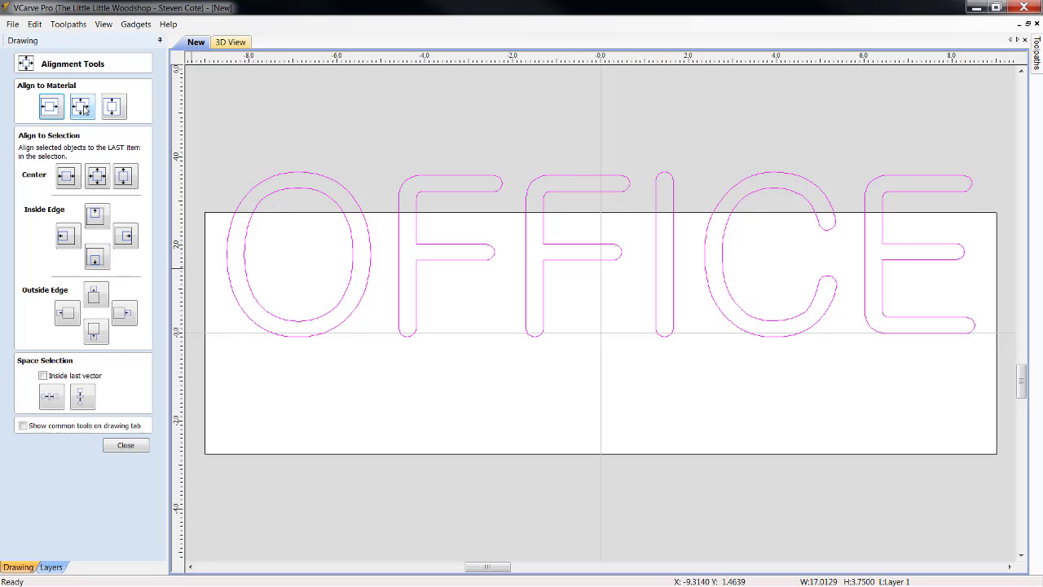
click(82, 107)
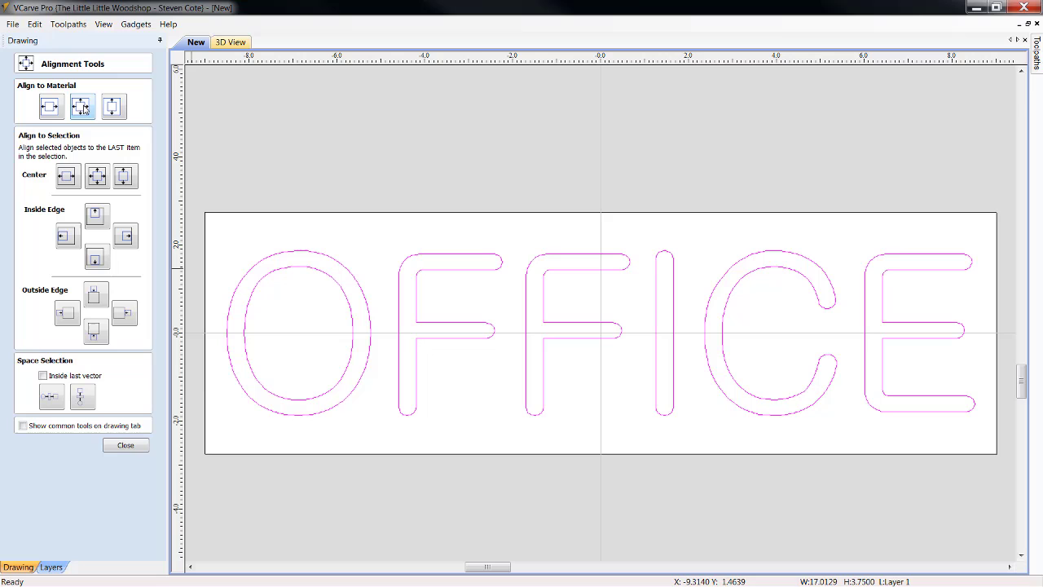
click(125, 446)
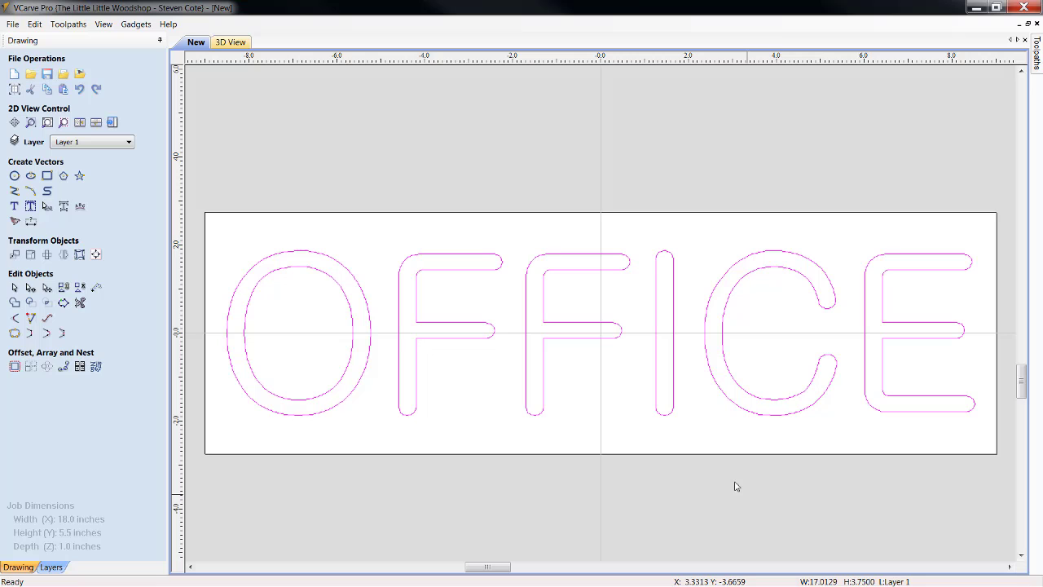
click(1036, 59)
Step: Calculate a 0.09-inch-deep pocket with a 0.25-inch end mill, named Pocket OFFICE 2D
click(1024, 41)
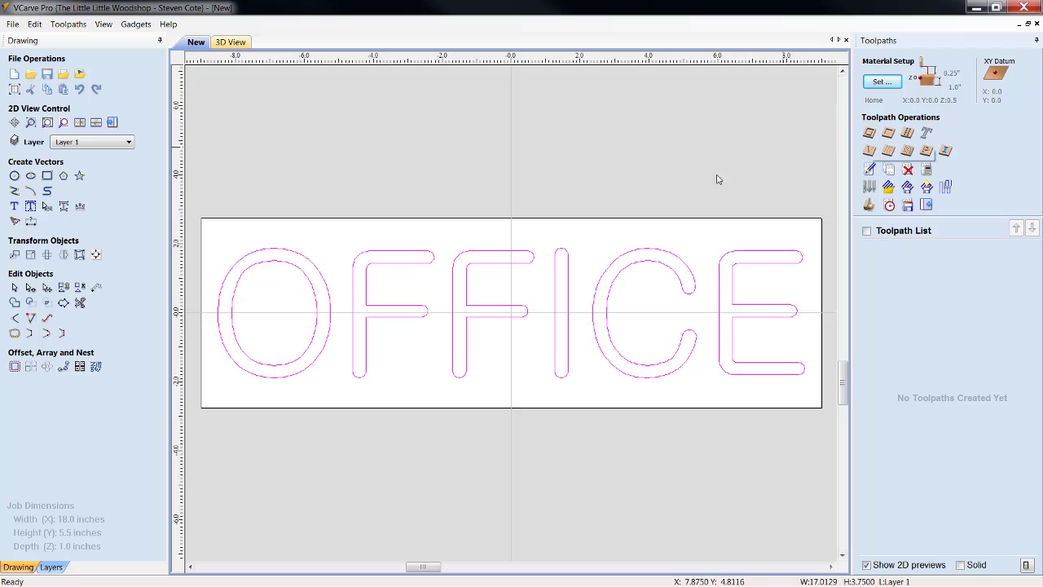
click(887, 132)
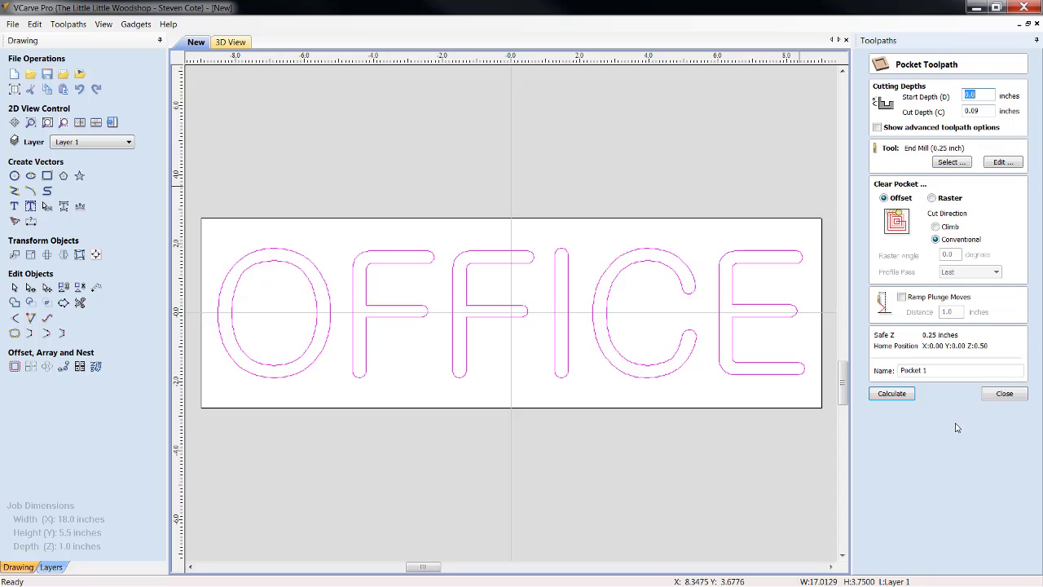
click(942, 370)
text(O)
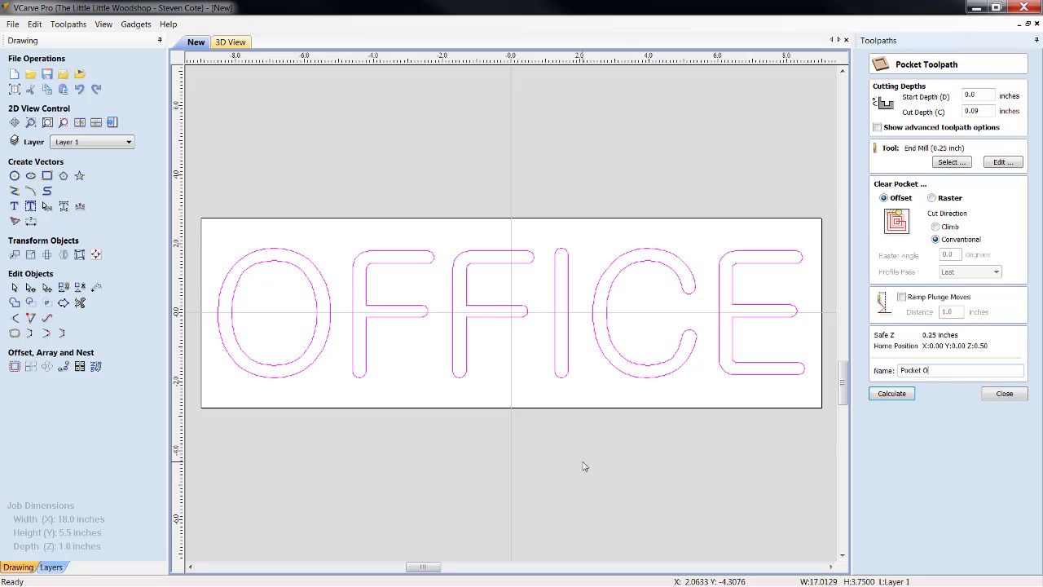
text(FFICE 2D)
click(891, 394)
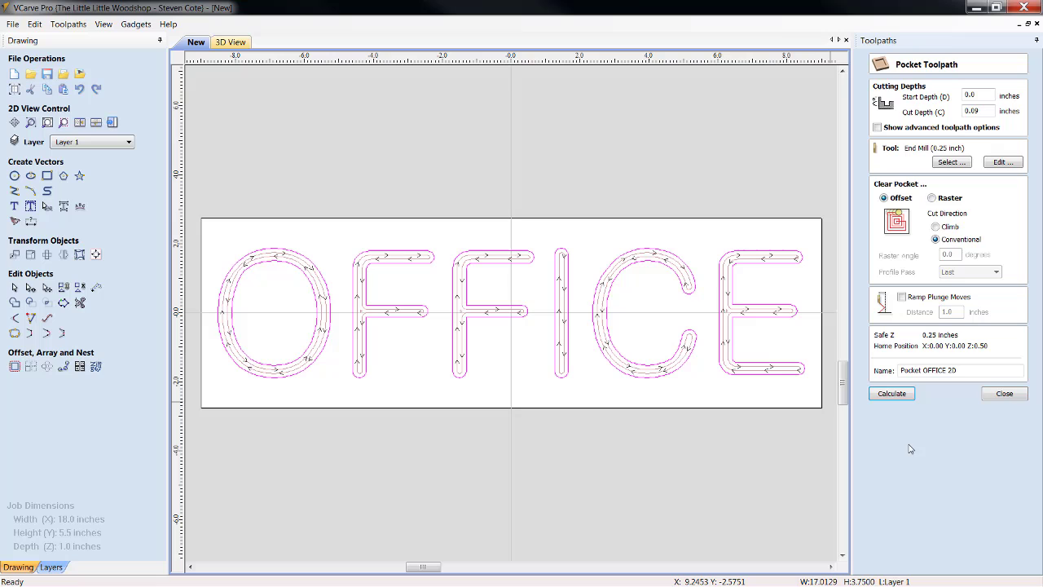
Step: Preview all toolpaths in 3D with the machined areas coloured red
click(1011, 395)
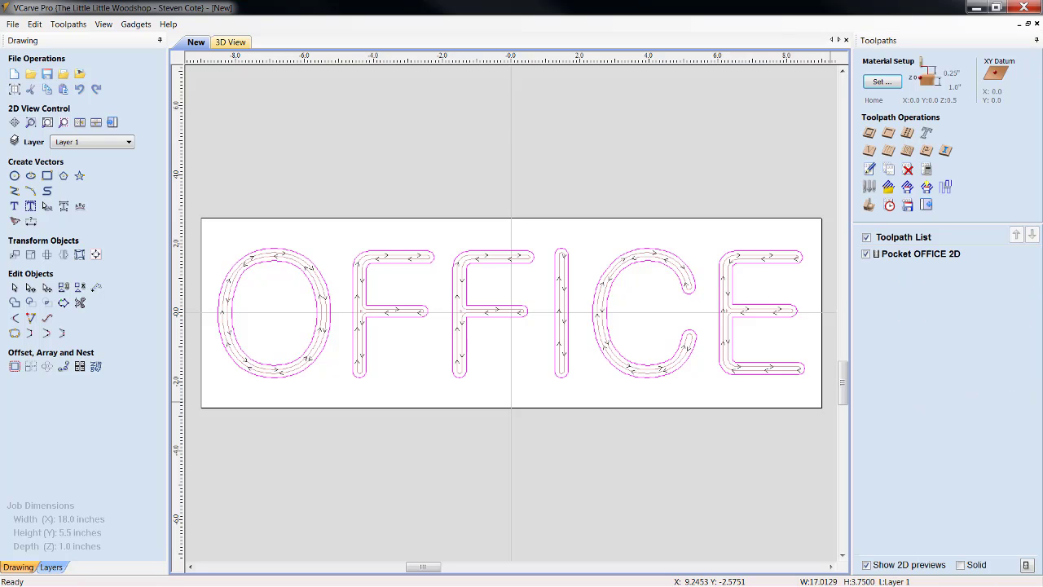
click(869, 209)
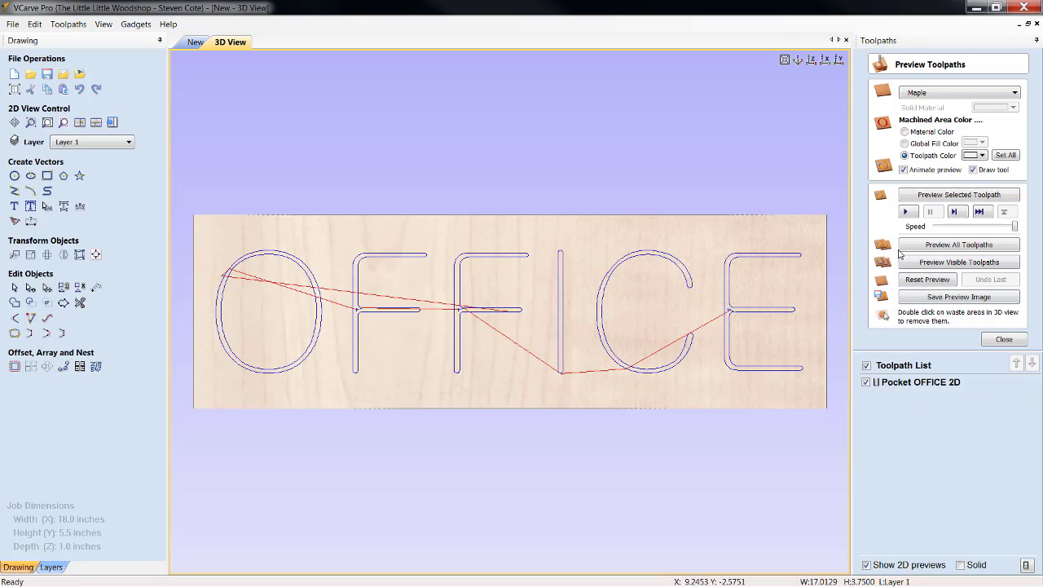
click(981, 156)
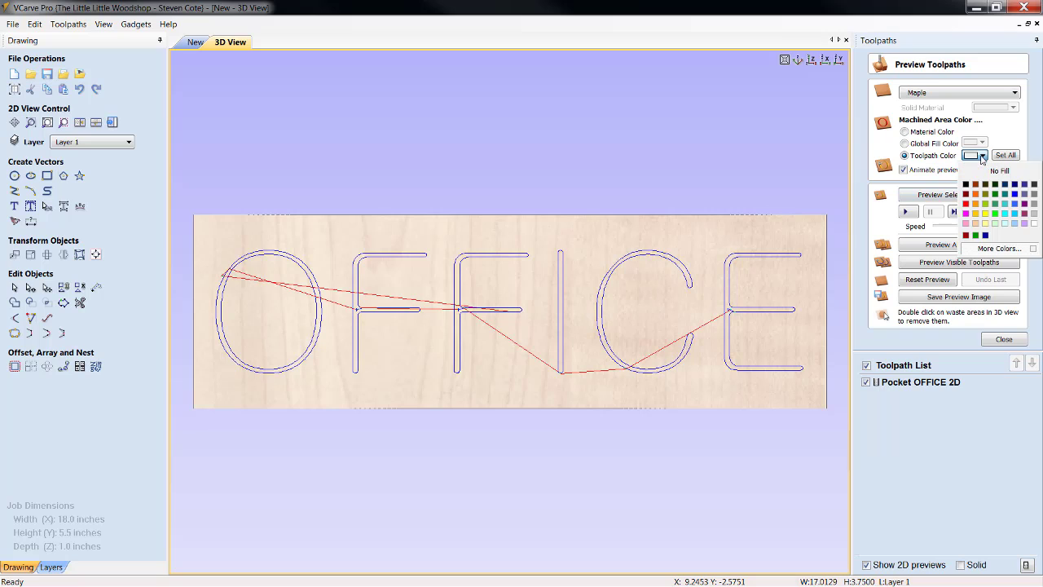
click(967, 203)
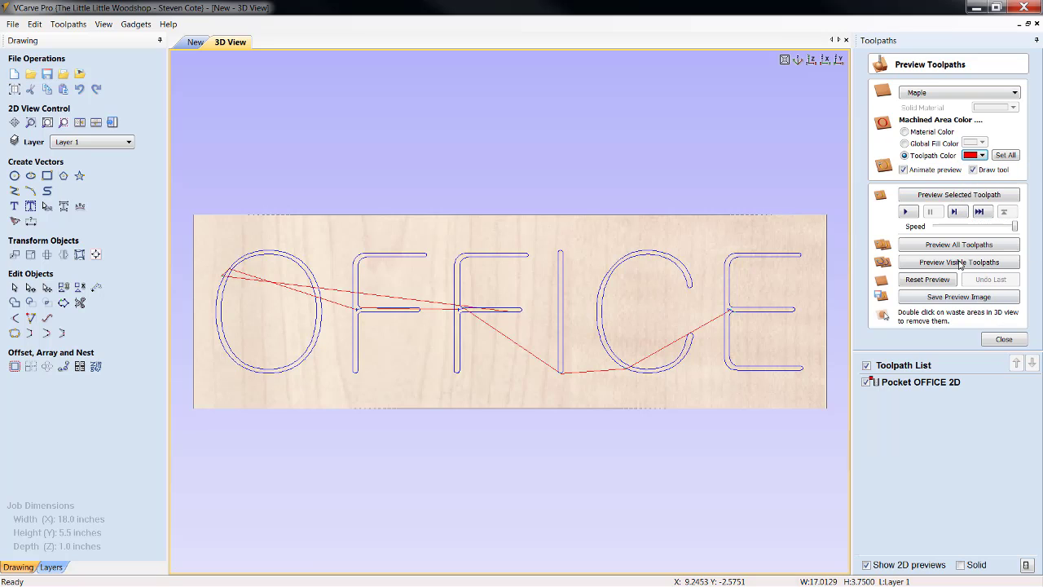
click(964, 245)
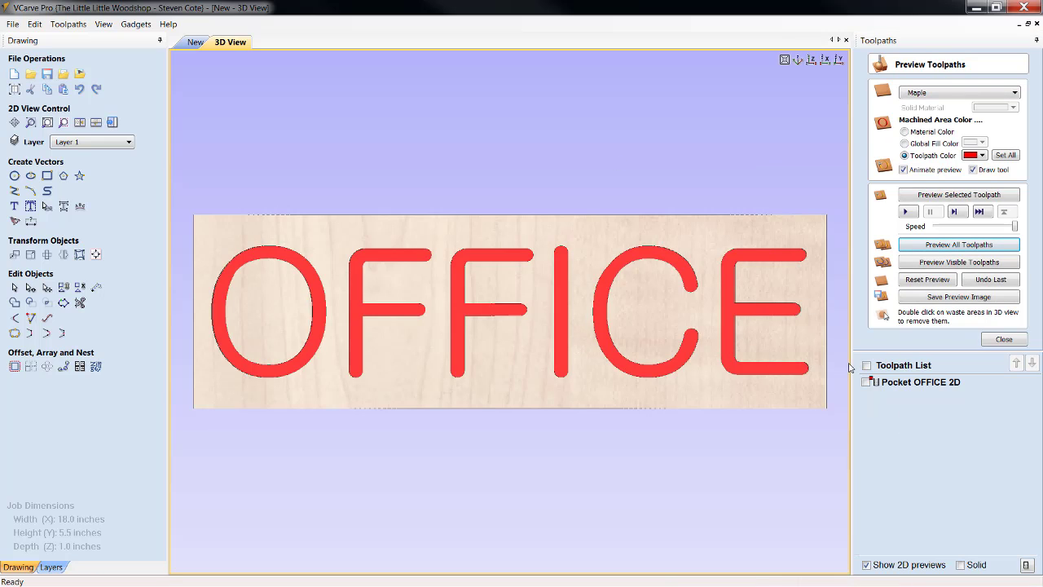
Step: Show toolpath lines and inspect the board from tilted, top and fitted views
click(867, 366)
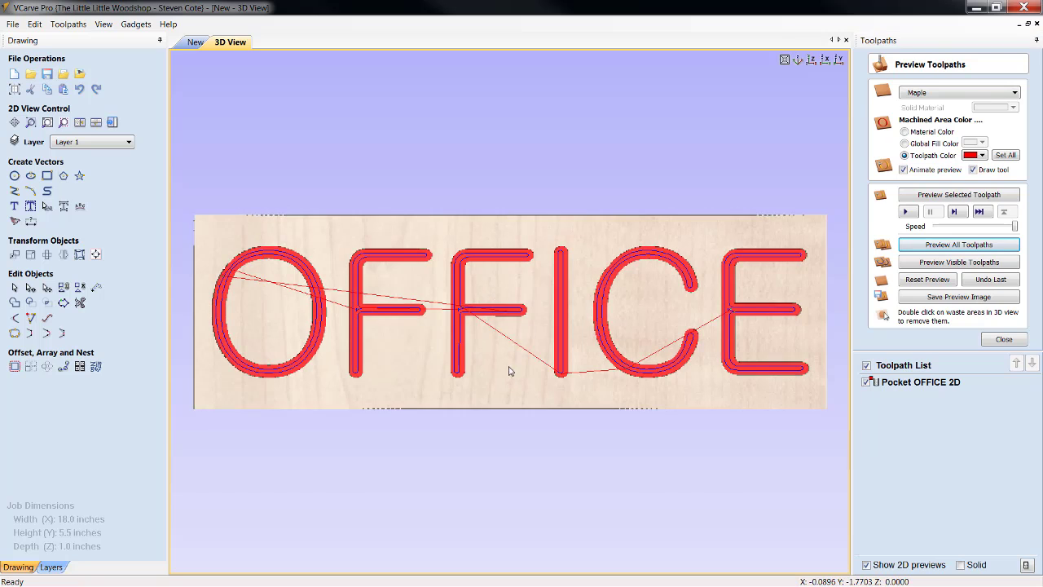
drag(511, 366, 637, 343)
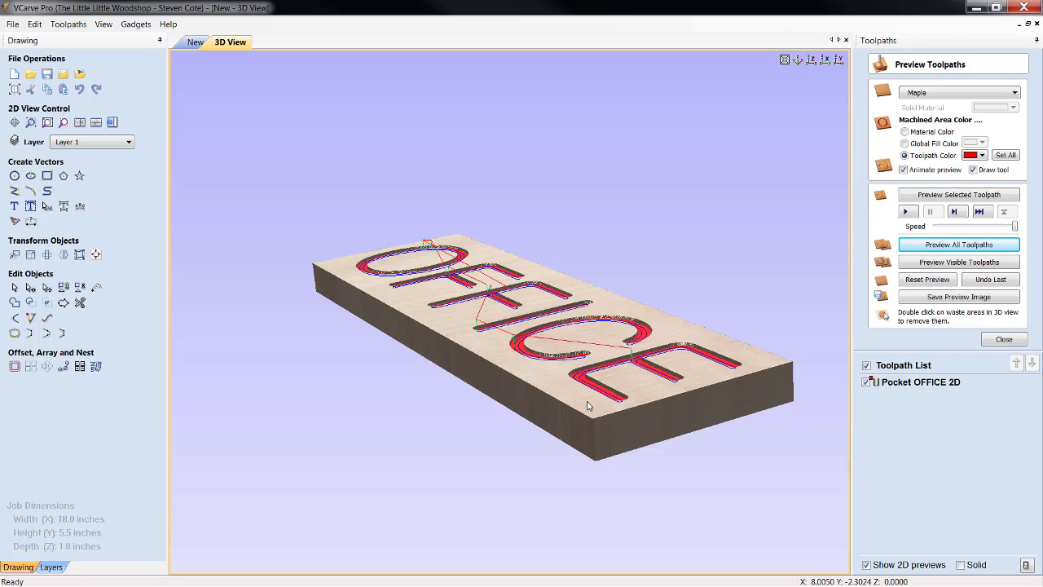
click(810, 61)
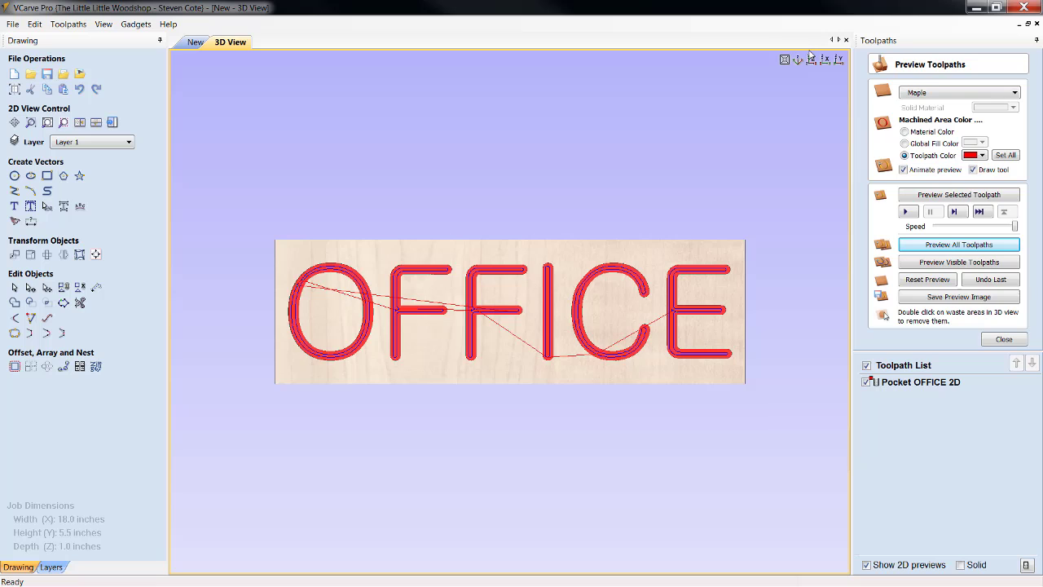
click(798, 63)
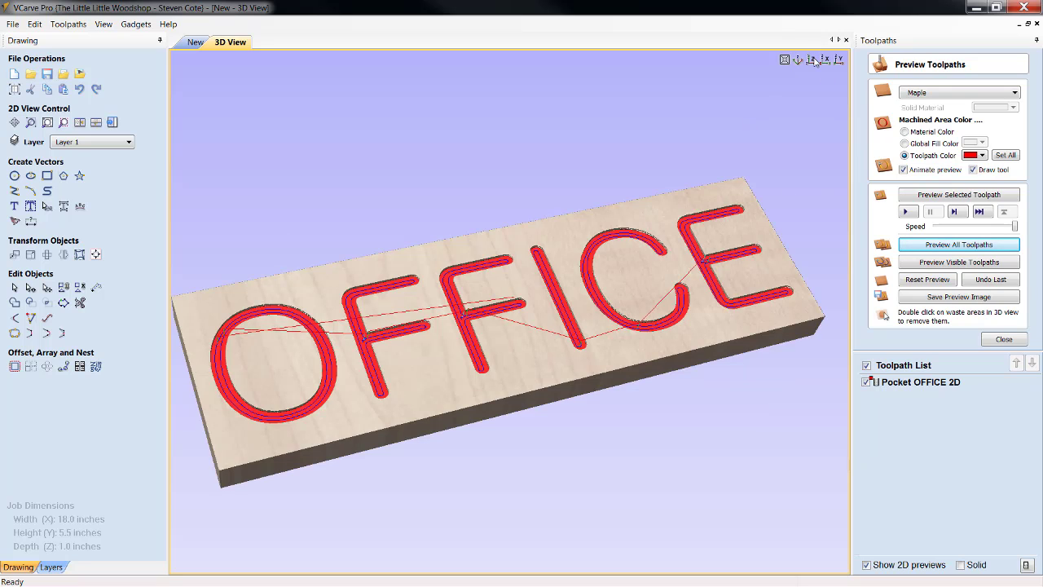
click(783, 62)
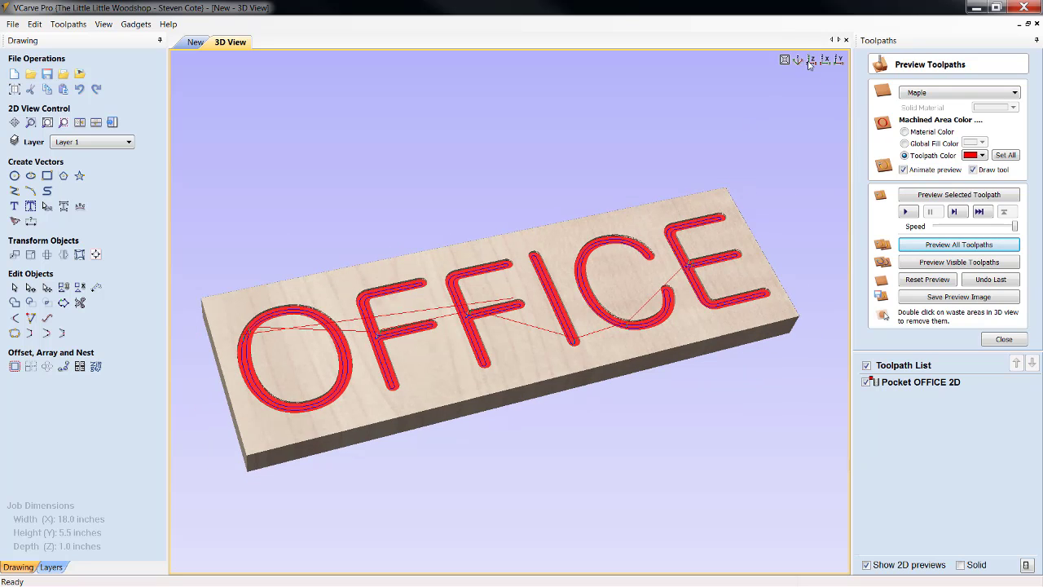
click(811, 61)
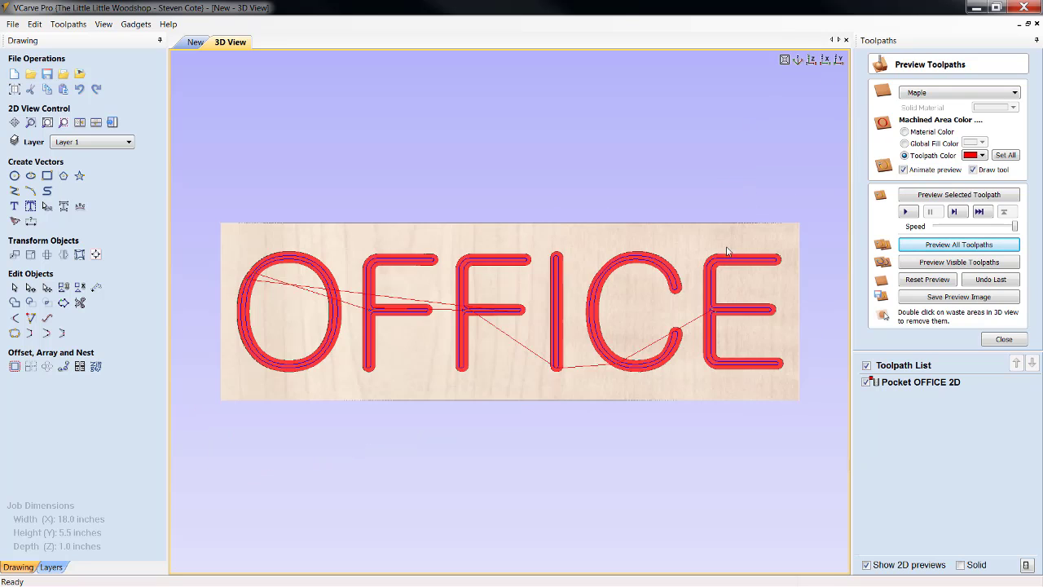
click(784, 61)
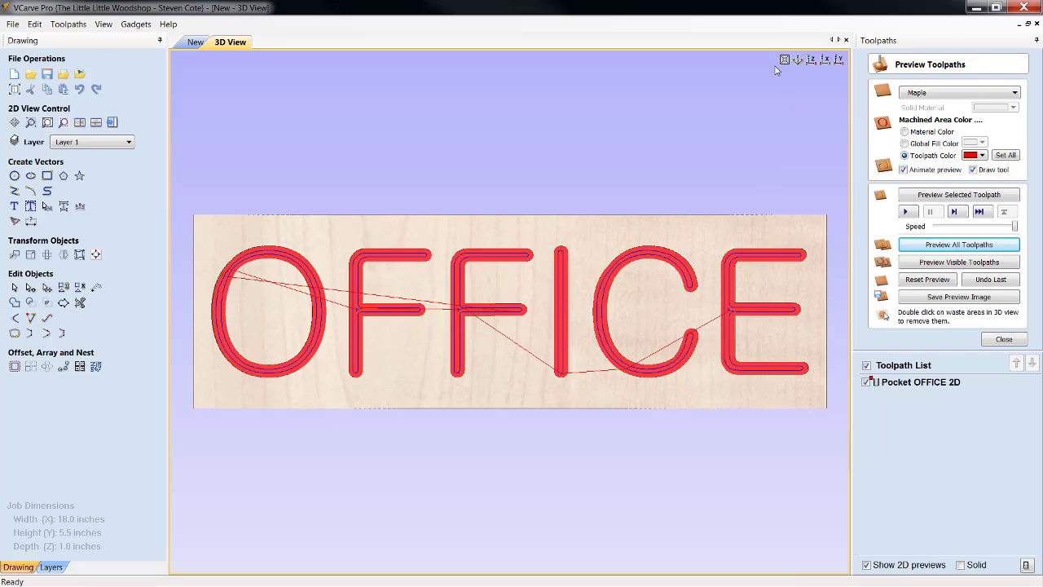
Step: Return to the 2D drawing with the toolpath previews hidden
click(1000, 340)
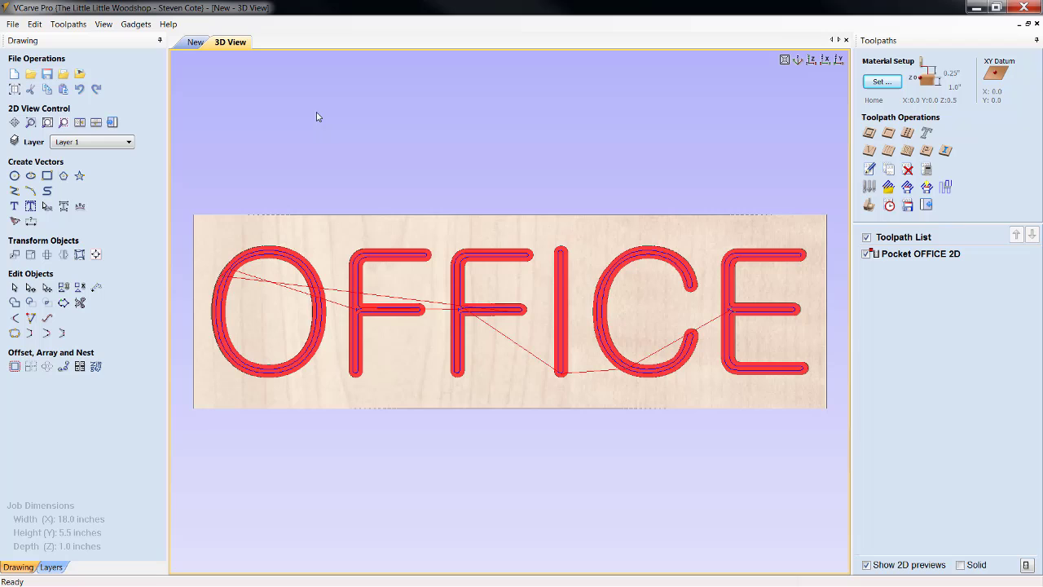
click(196, 45)
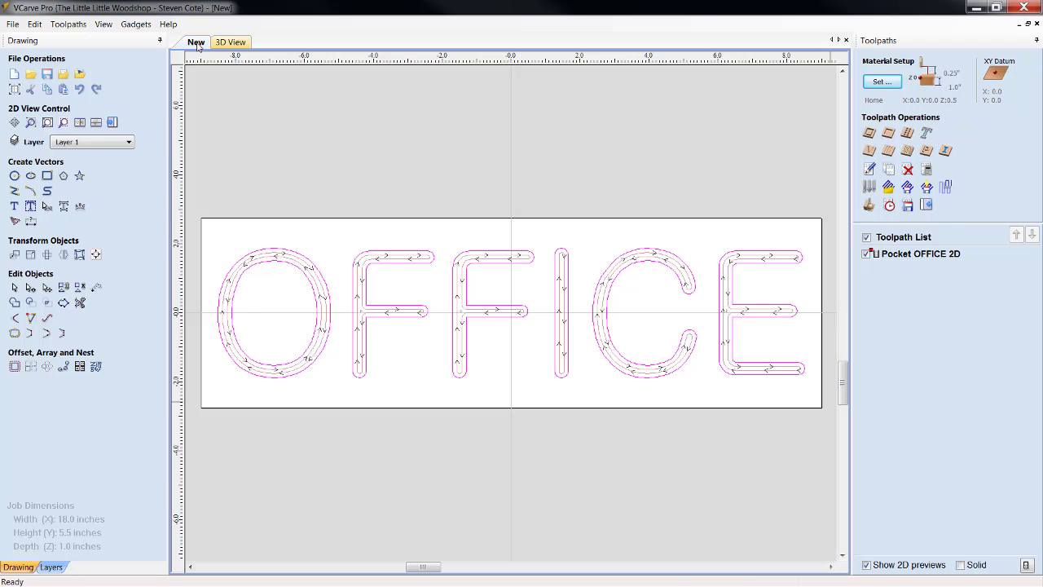
click(866, 237)
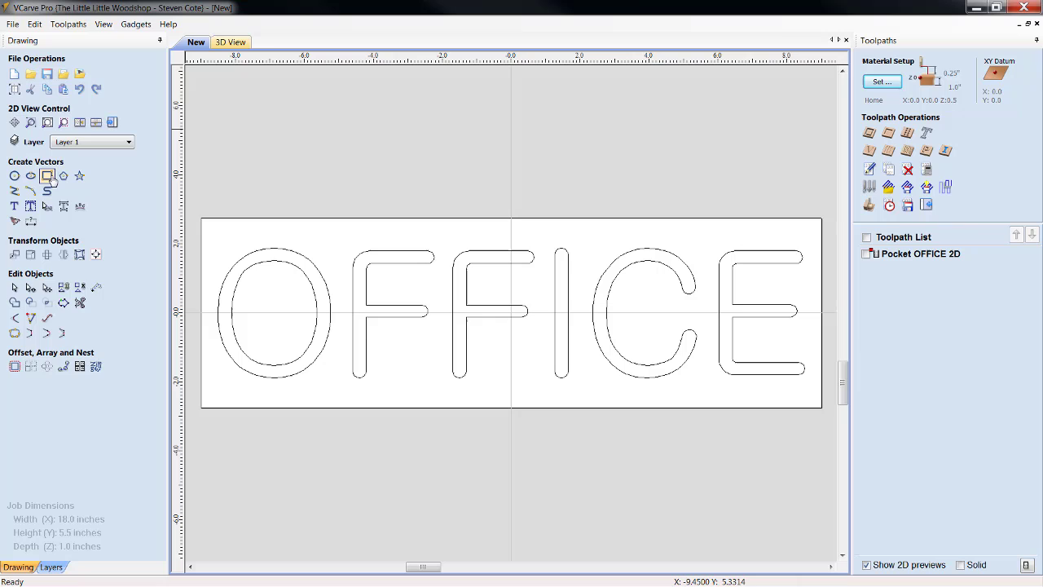
Step: Draw an 18 × 5.5 inch rectangle centred at the origin around OFFICE
click(47, 176)
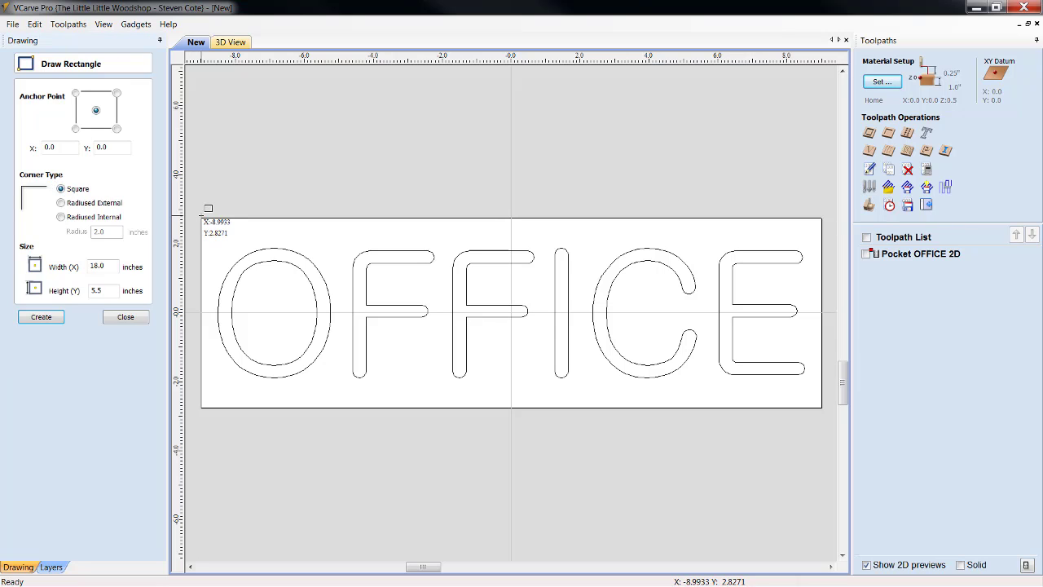
drag(202, 218, 822, 405)
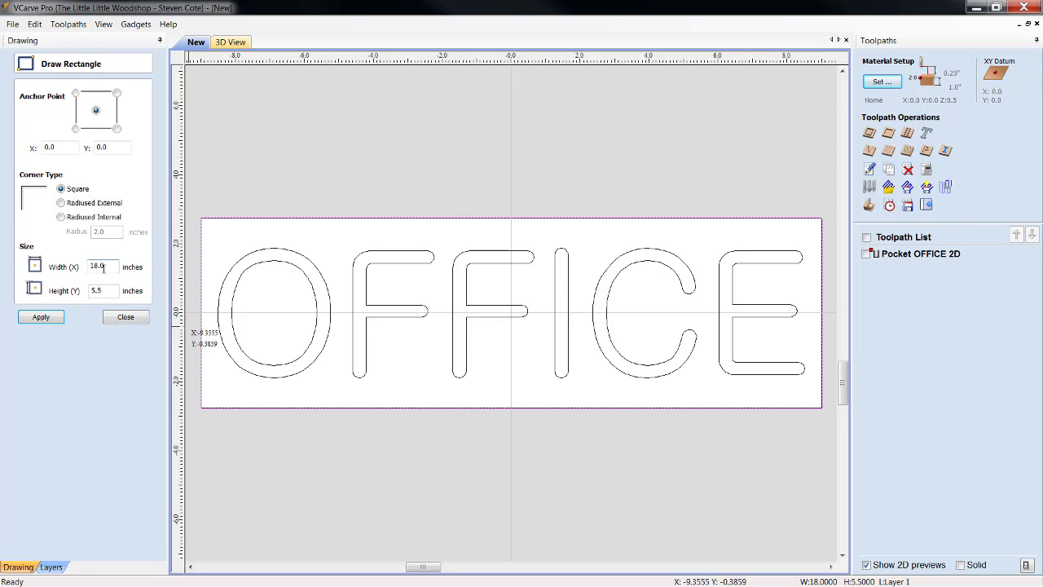
click(34, 317)
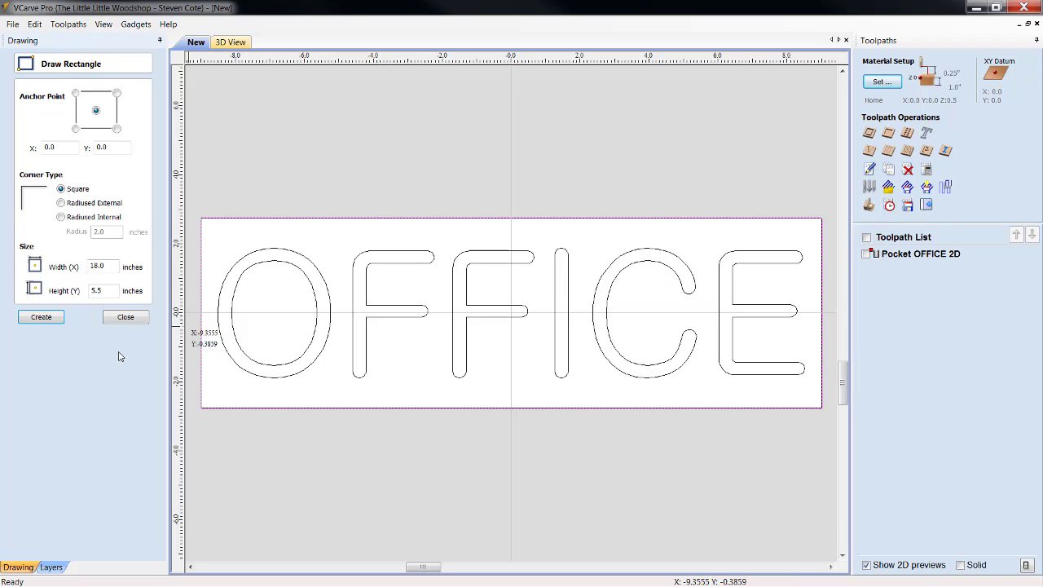
click(127, 318)
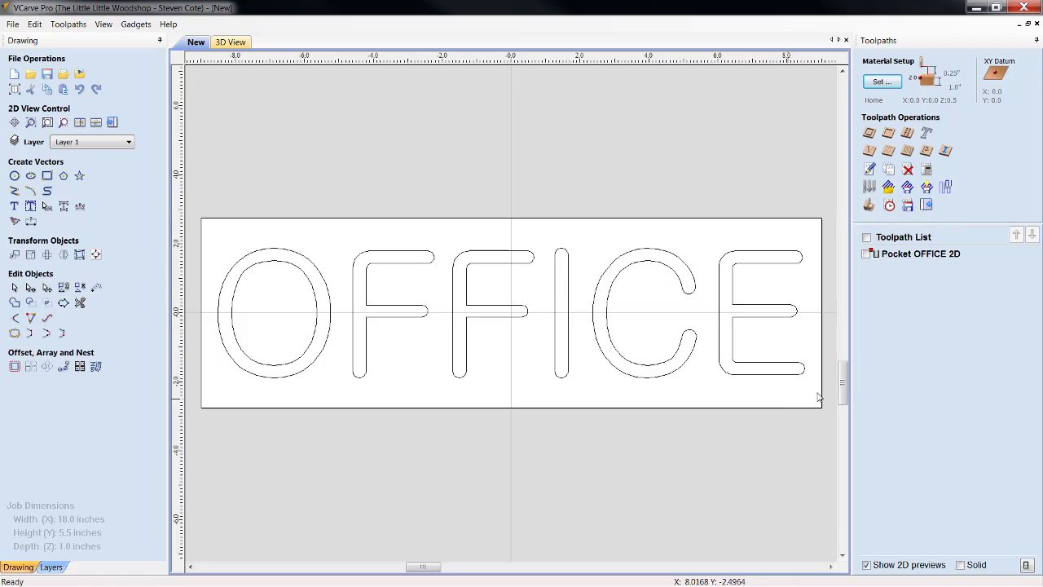
Step: Start a new pocket toolpath with a 0.125-inch cut depth and rename it for 2.5D
click(889, 133)
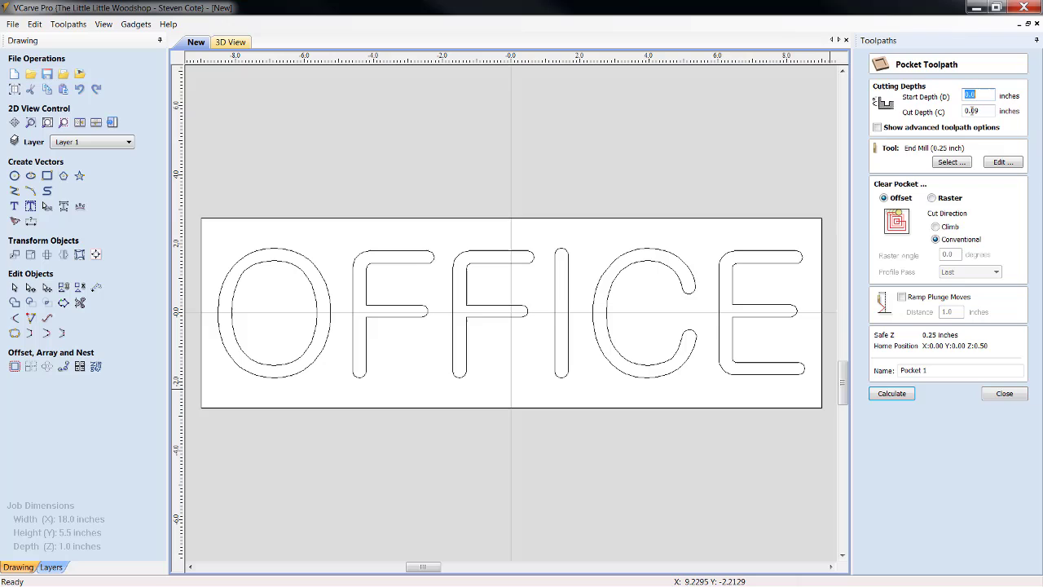
key(Tab)
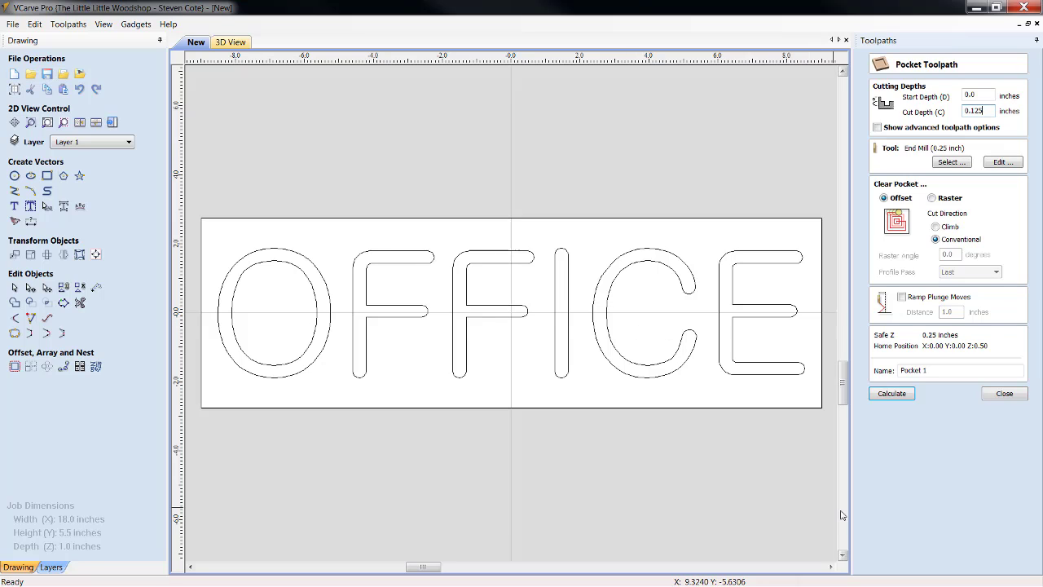
click(926, 369)
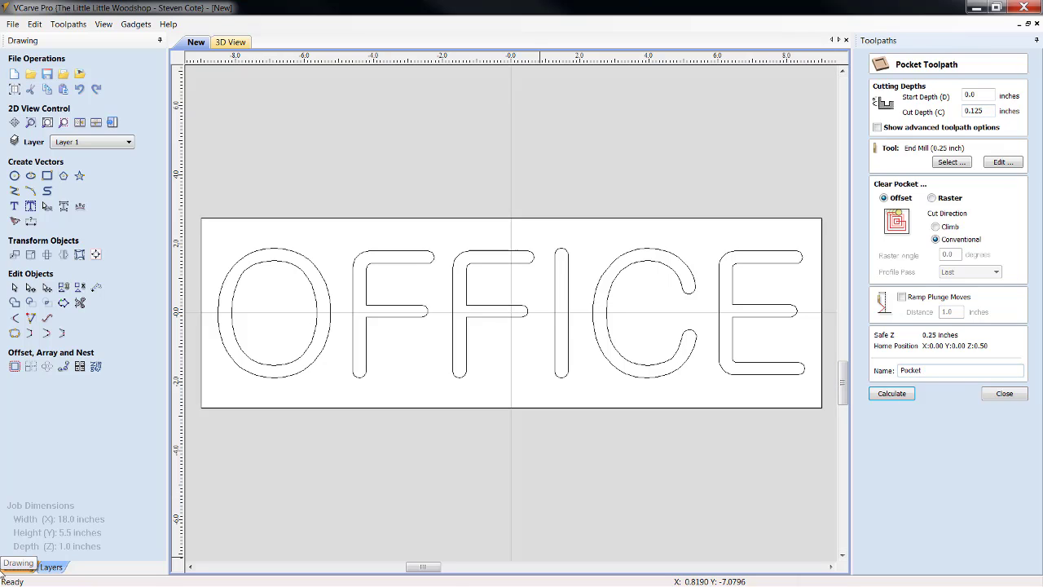
text(FF)
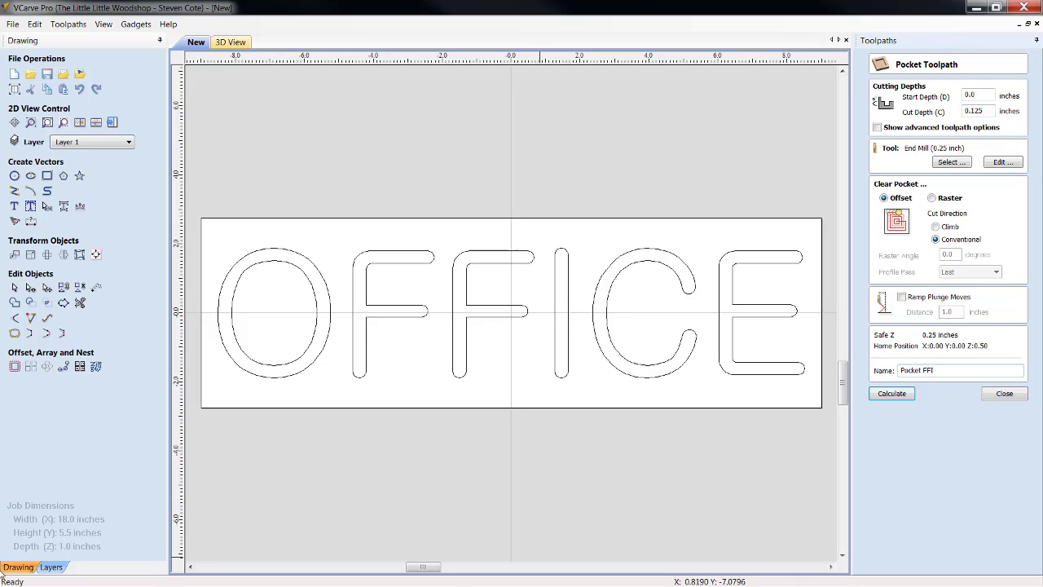
text(ICW)
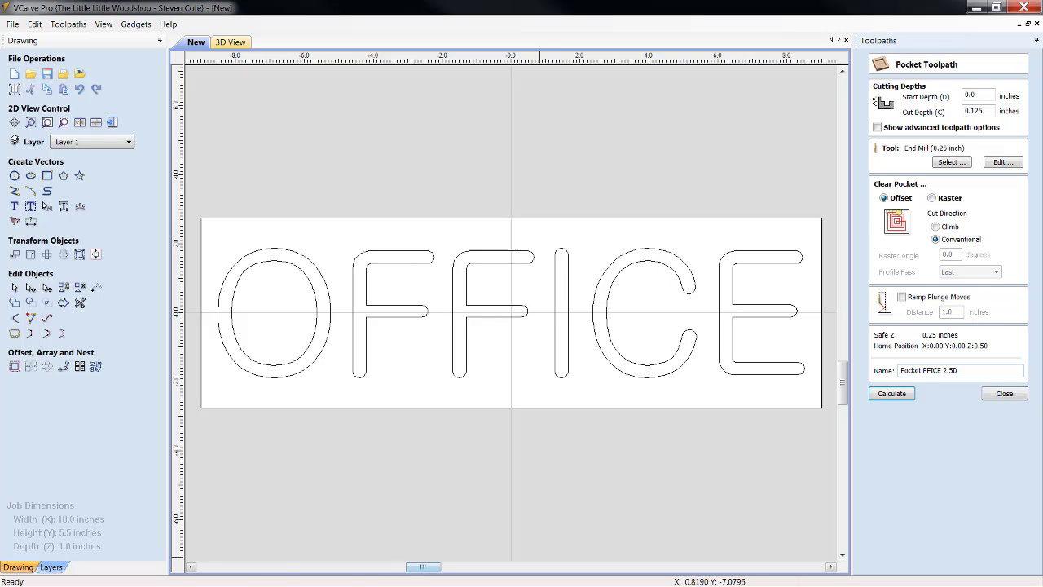
Step: Select the letters and board outline with Ctrl+A and calculate the Pocket OFFICE 2.5D toolpath
click(494, 414)
key(ctrl+a)
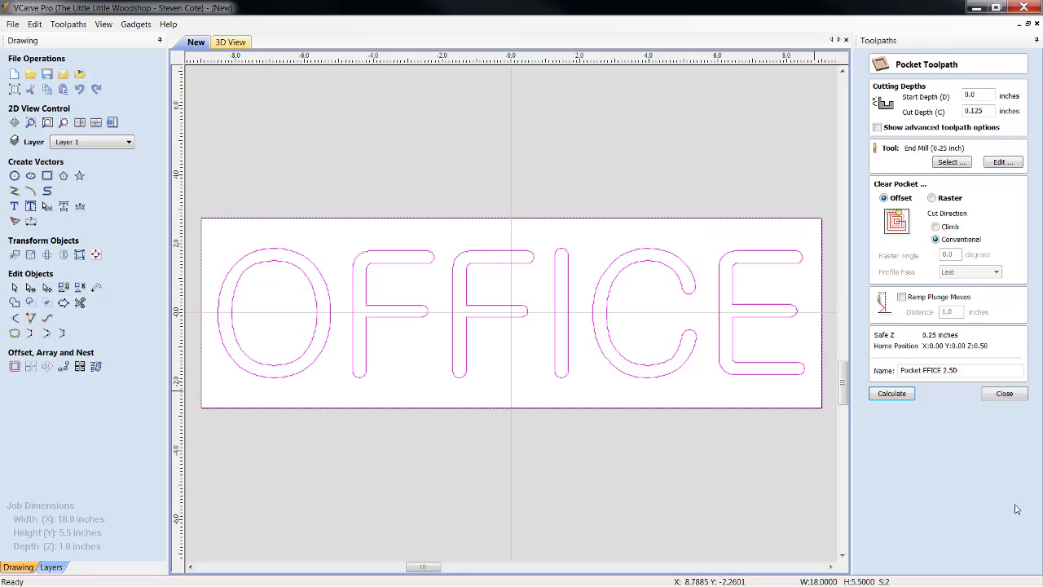
click(891, 393)
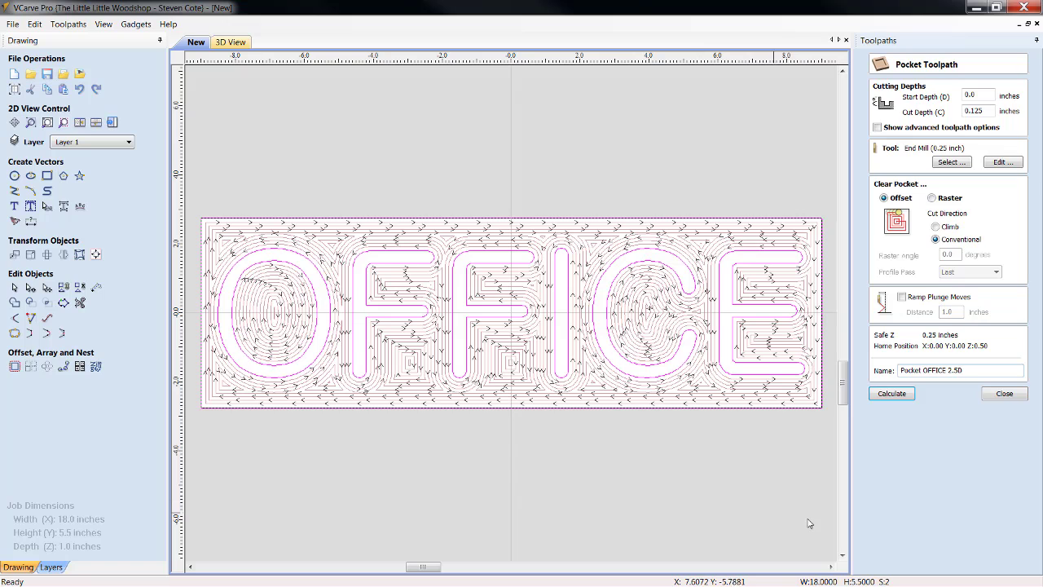
Step: Reset the 3D preview and simulate the 2.5D pocket, leaving OFFICE raised on the board
click(1010, 395)
mouse_move(906, 272)
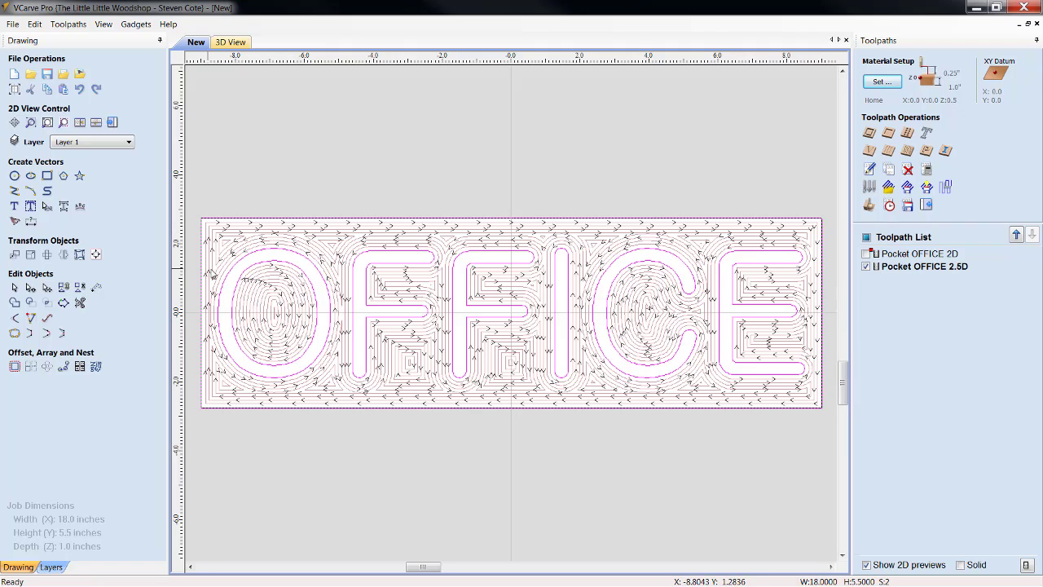
click(868, 205)
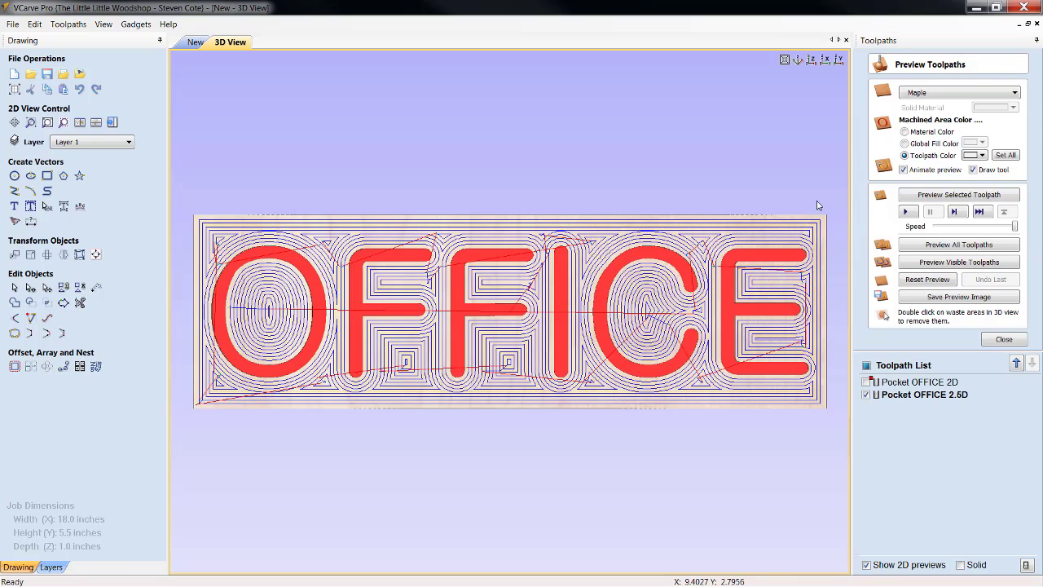
click(933, 281)
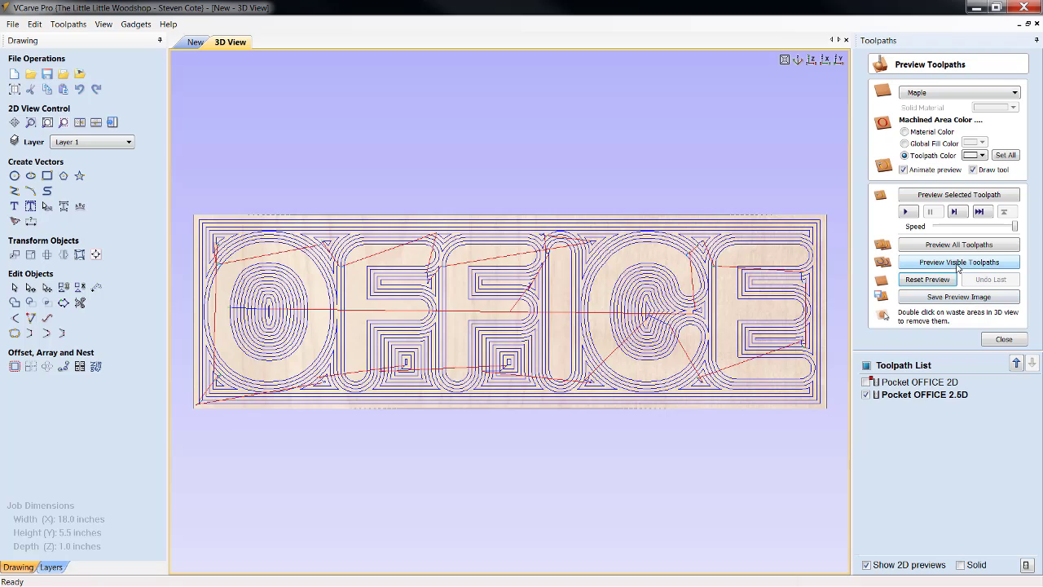
click(958, 264)
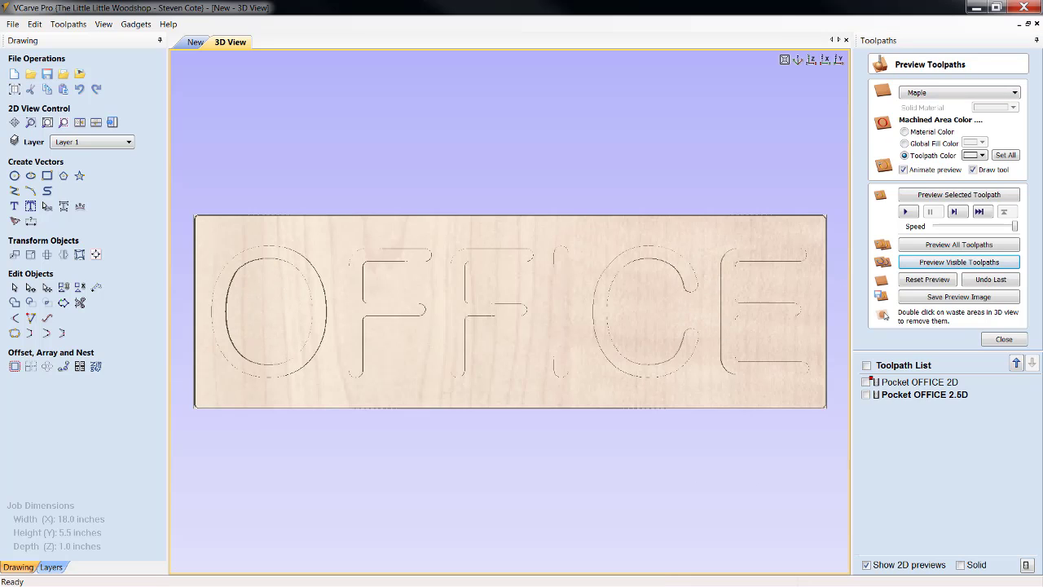
Step: Colour the machined areas red and show them in the material colour
click(983, 156)
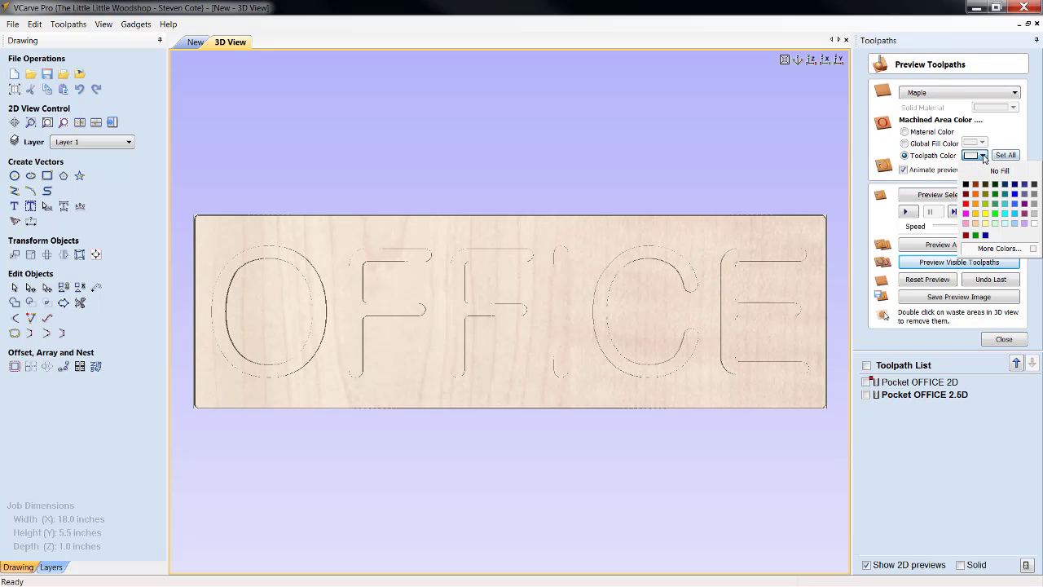
click(966, 203)
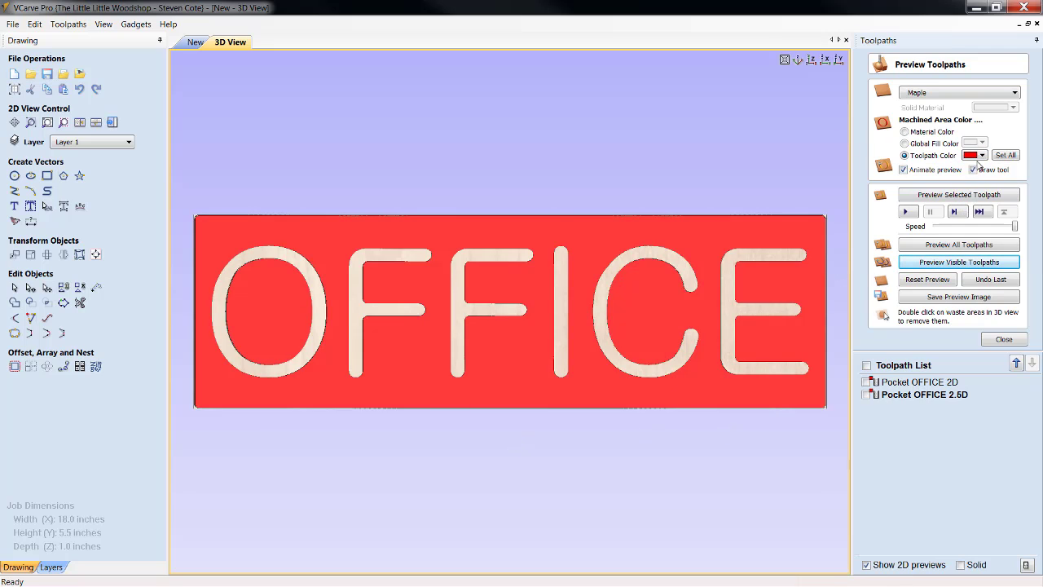
click(904, 132)
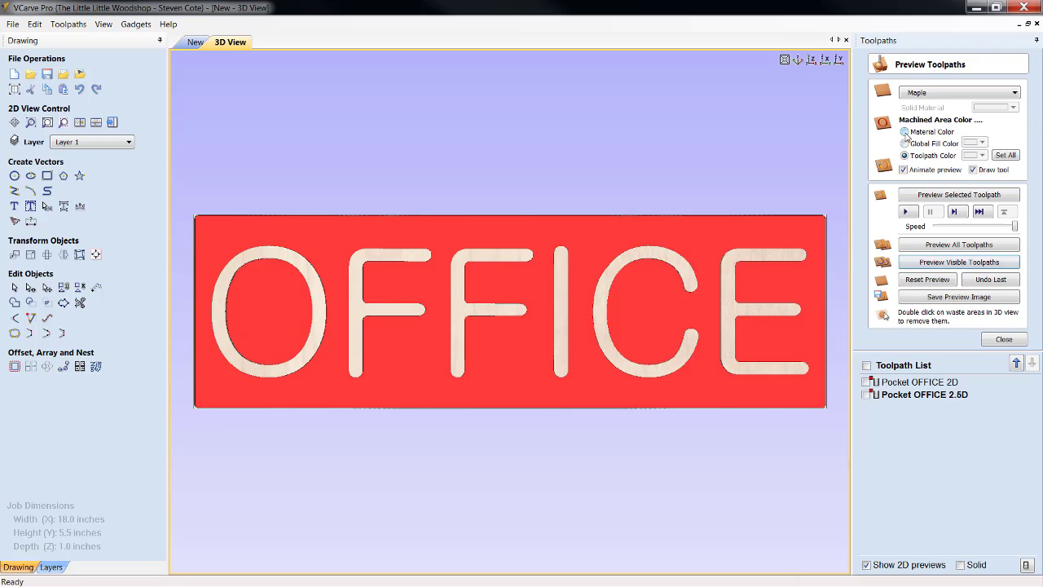
Step: Change the preview material from maple wood to Use Solid Color with red
click(1015, 94)
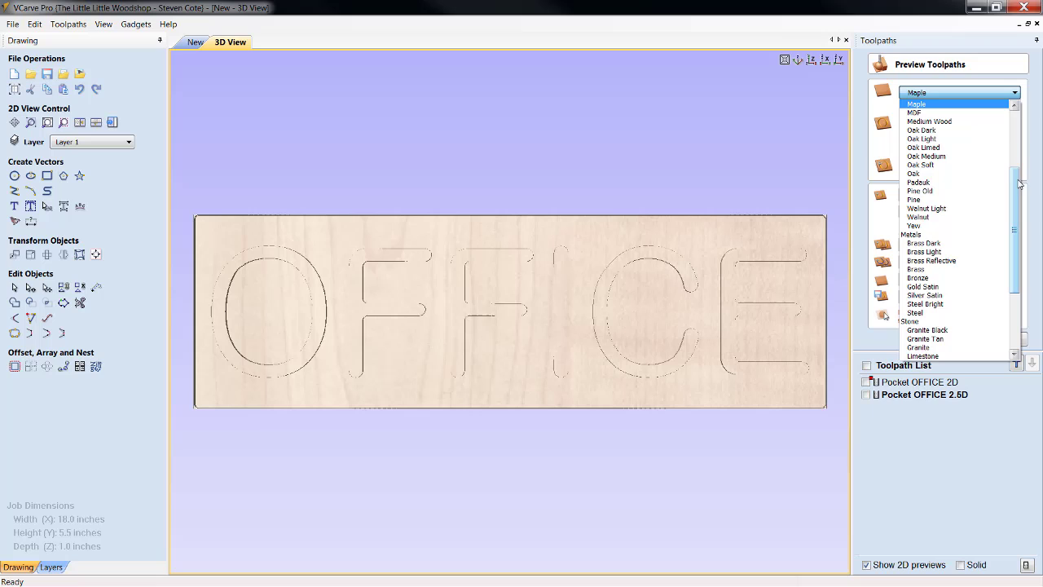
drag(1018, 187, 1015, 116)
click(926, 104)
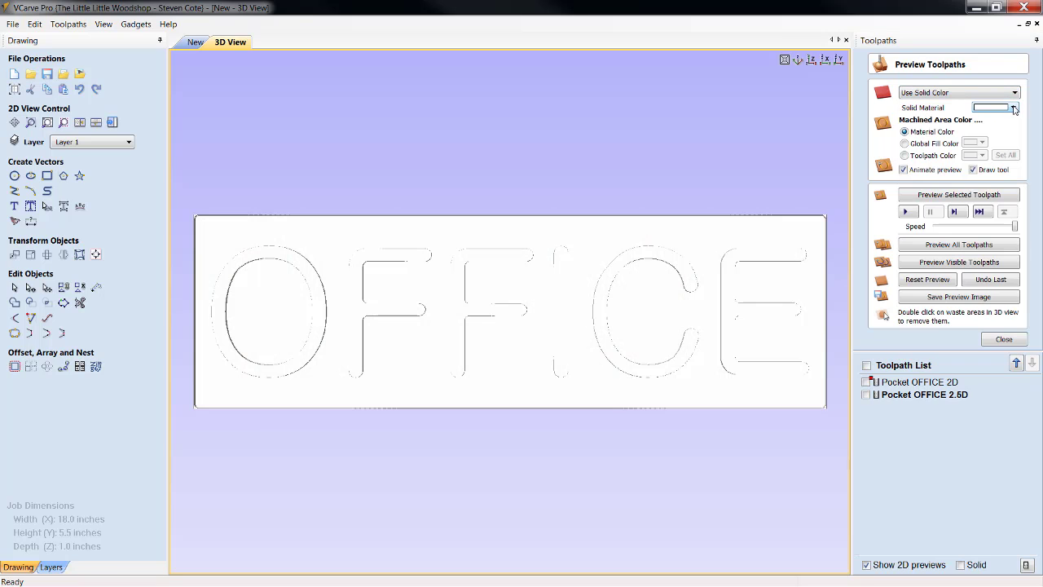
click(1014, 108)
click(967, 155)
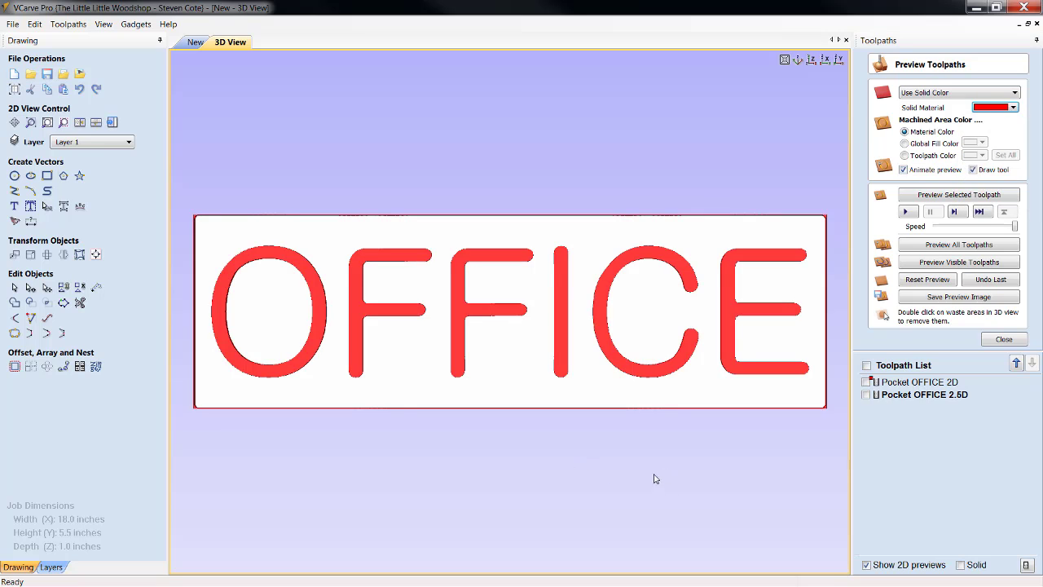
Step: Tick Pocket OFFICE 2.5D to draw its toolpath, tilting the red sign to a face-on view
drag(586, 259, 605, 369)
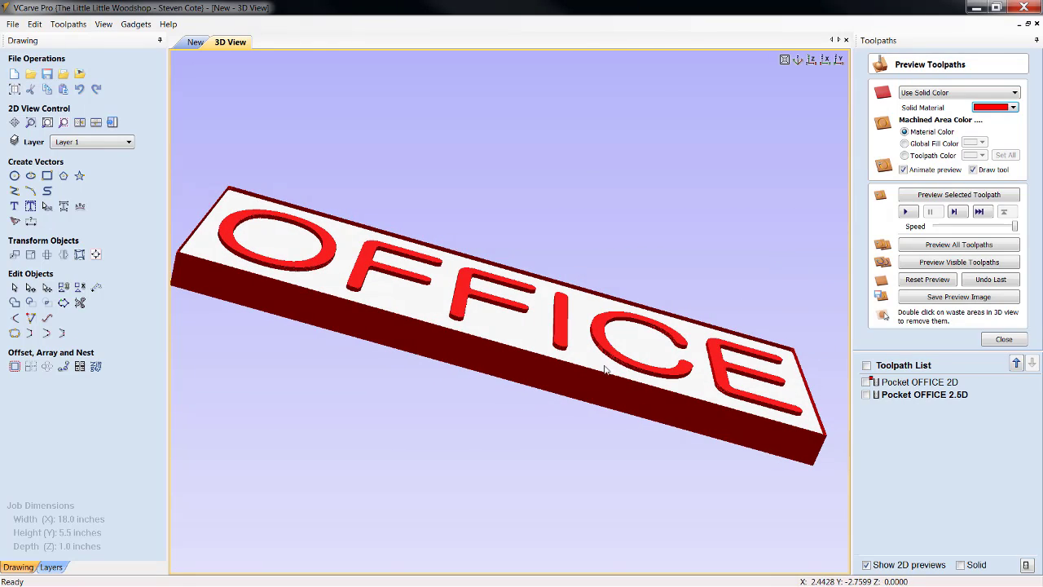
click(866, 394)
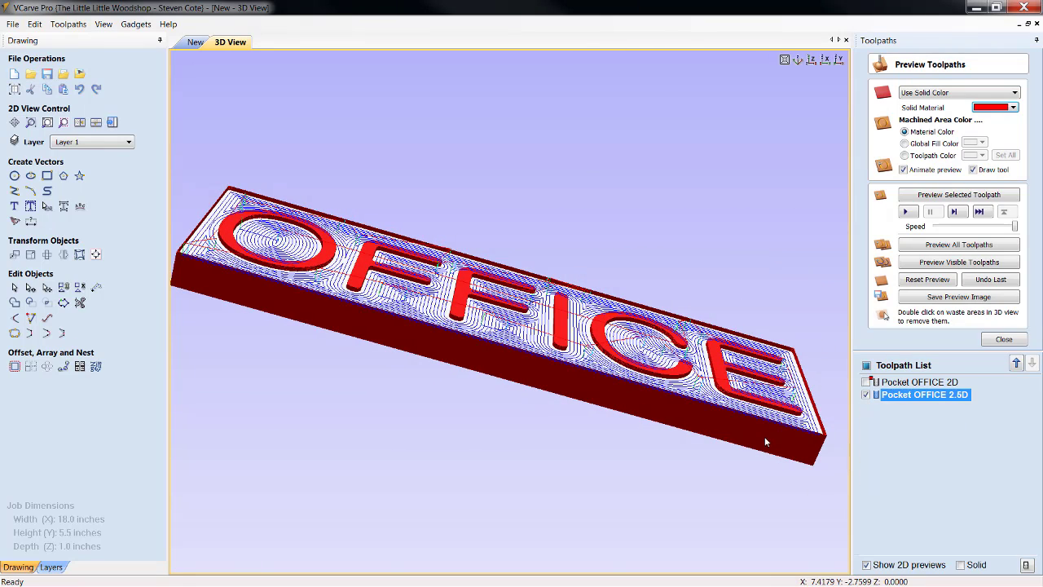
drag(764, 441, 534, 383)
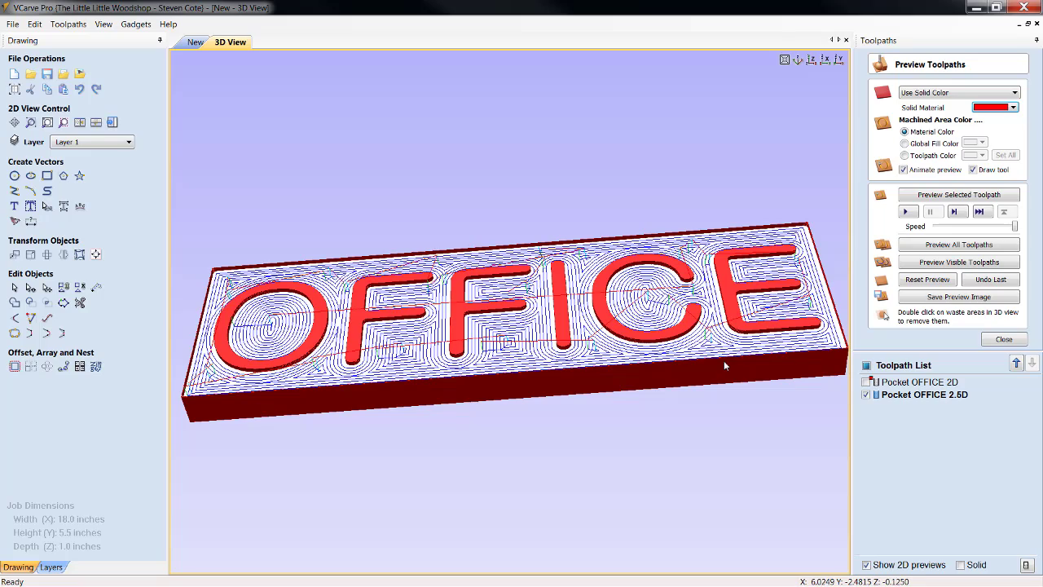
drag(709, 385, 419, 419)
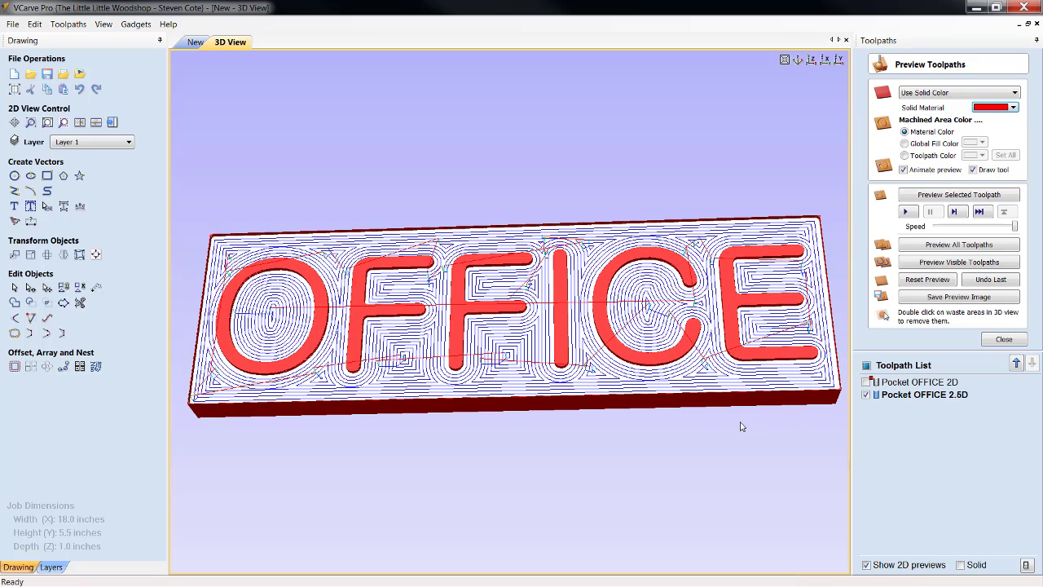